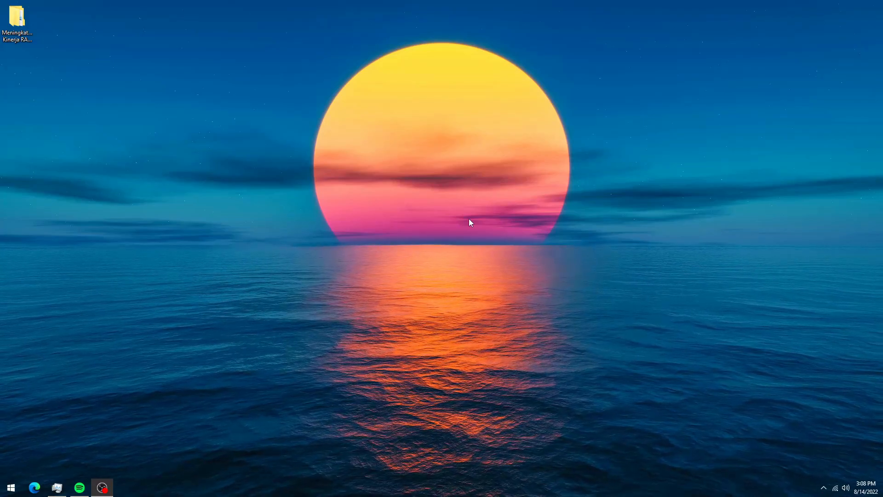
Step: Open the Meningkatkan Kinerja RAM folder from the desktop and launch the Disk Clean-Up shortcut inside 1. Menghapus File Sampah
drag(17, 20, 432, 162)
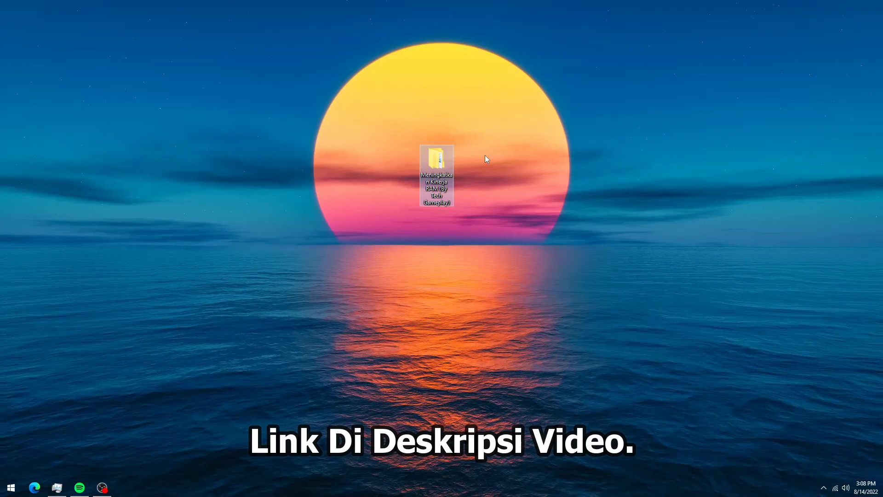
double_click(444, 166)
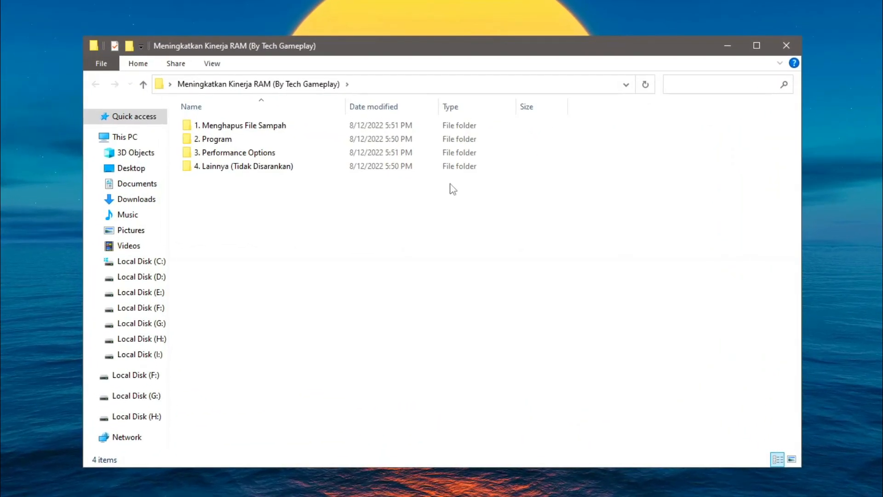
double_click(272, 131)
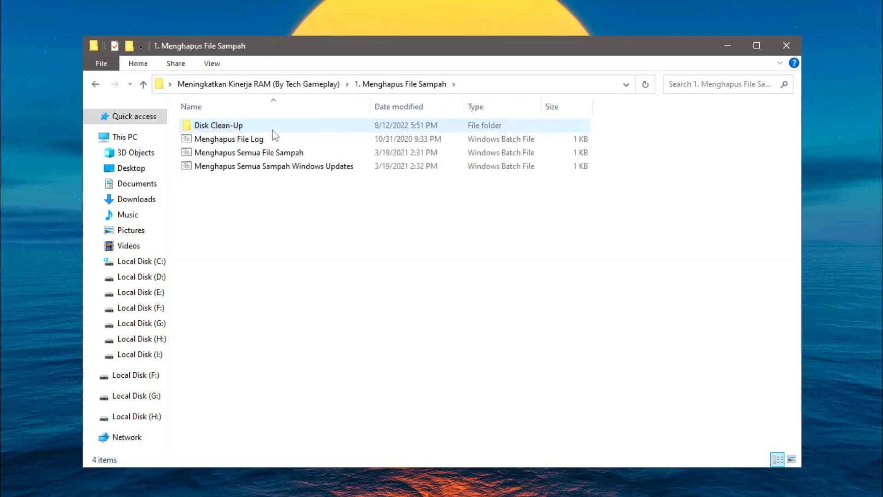
double_click(225, 132)
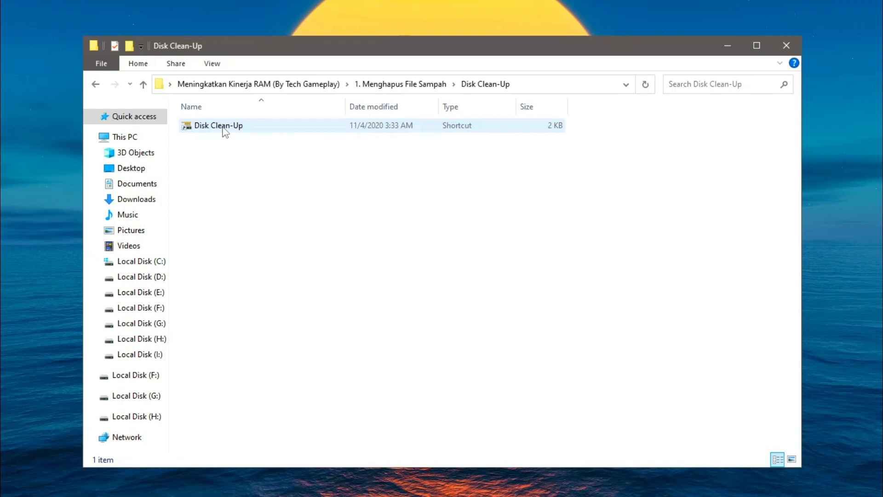
double_click(216, 131)
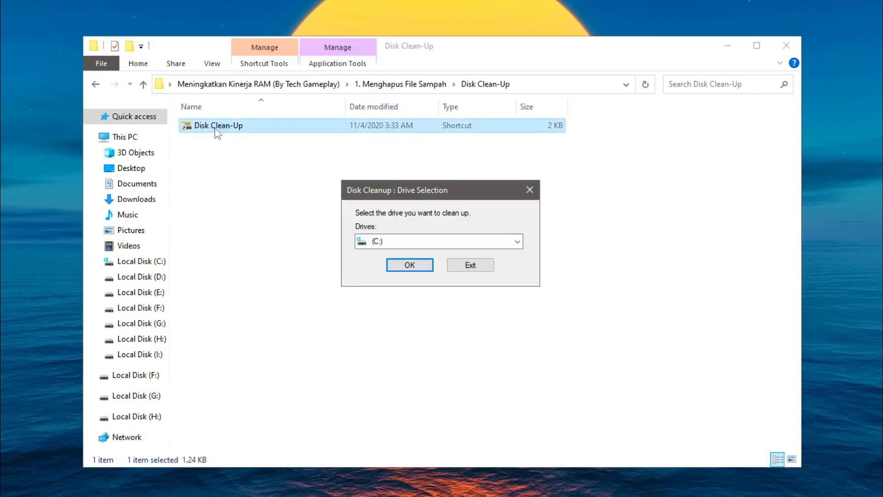
Step: Choose drive C: as the drive to clean up and start scanning it
click(400, 244)
click(387, 255)
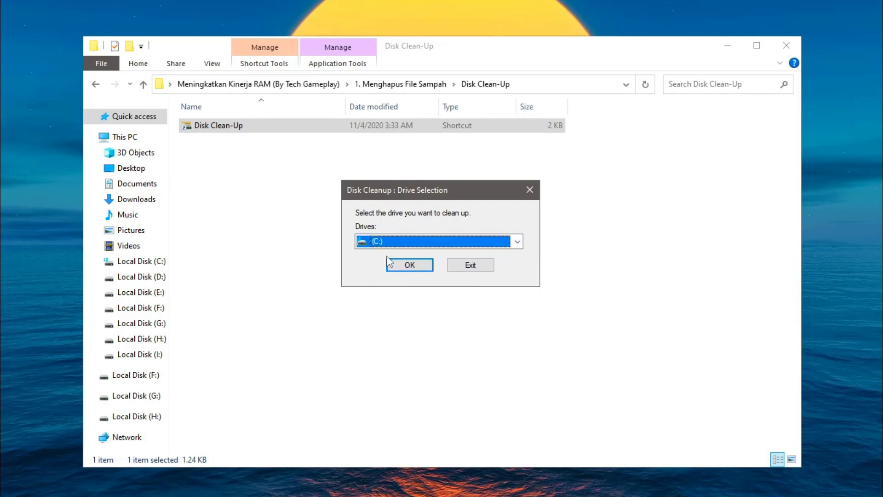
click(410, 266)
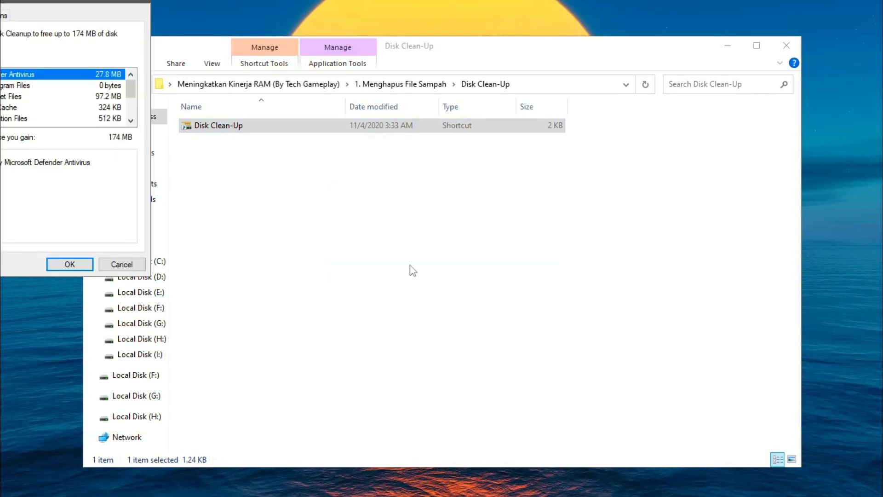
Step: Review the list of files to delete on drive C: and run the cleanup with all the listed categories ticked
drag(21, 0, 432, 91)
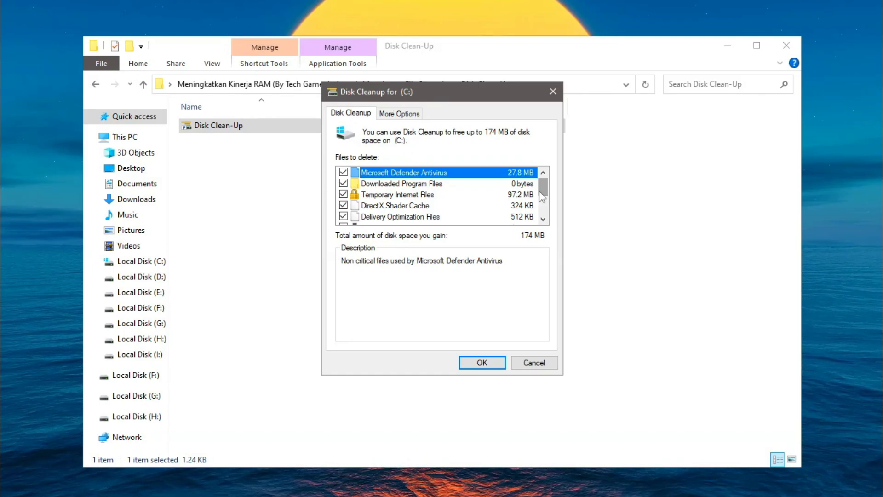
scroll(543, 216, down, 2)
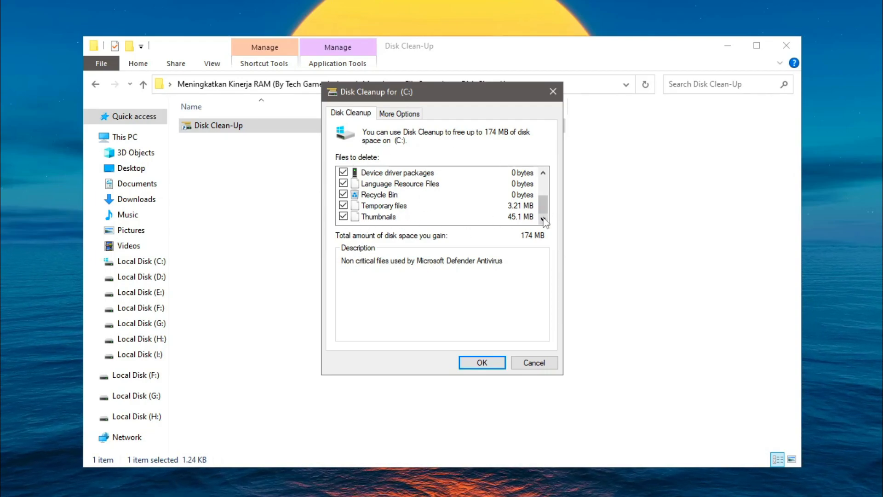
drag(546, 212, 546, 185)
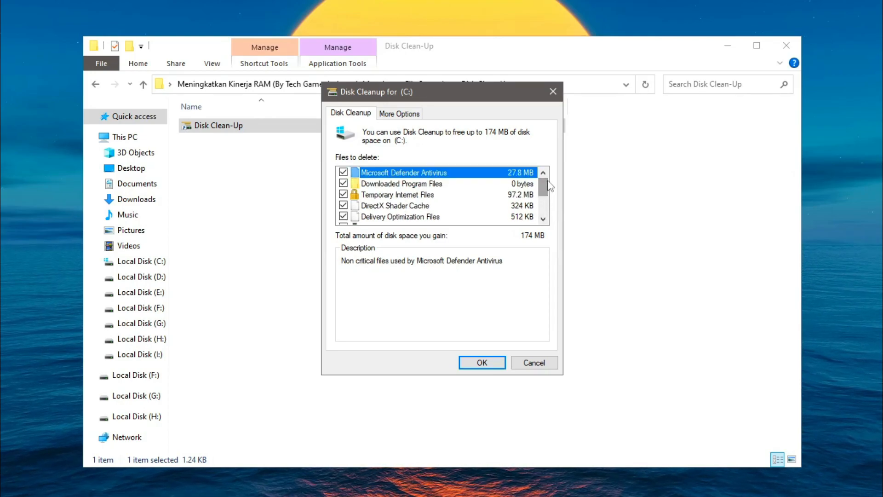
click(483, 363)
click(466, 250)
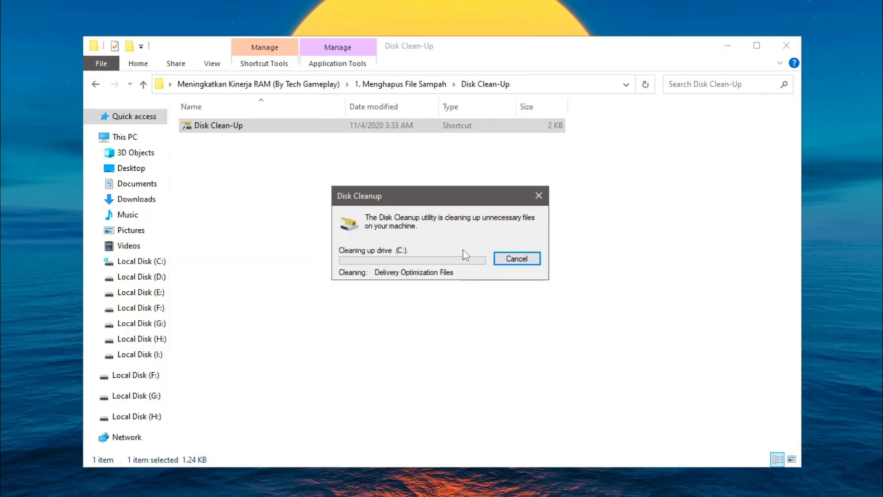
click(359, 195)
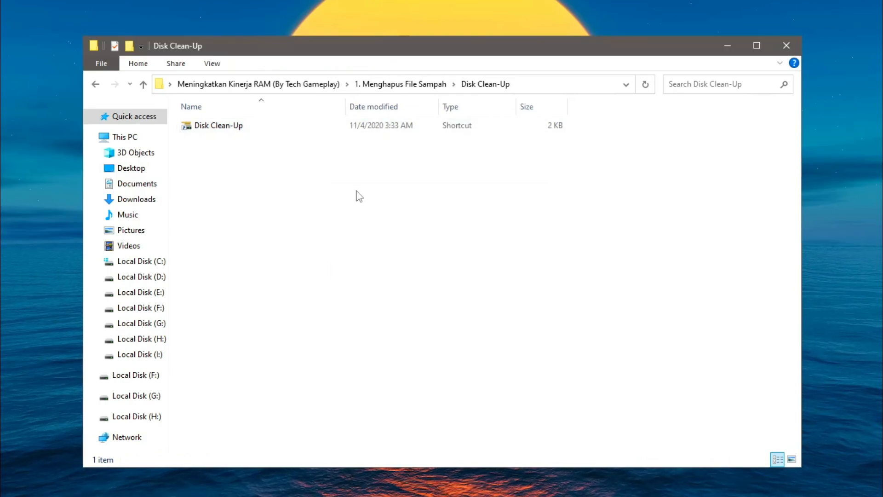
Step: Return to the 1. Menghapus File Sampah folder and run the Menghapus File Log batch file as administrator
click(394, 84)
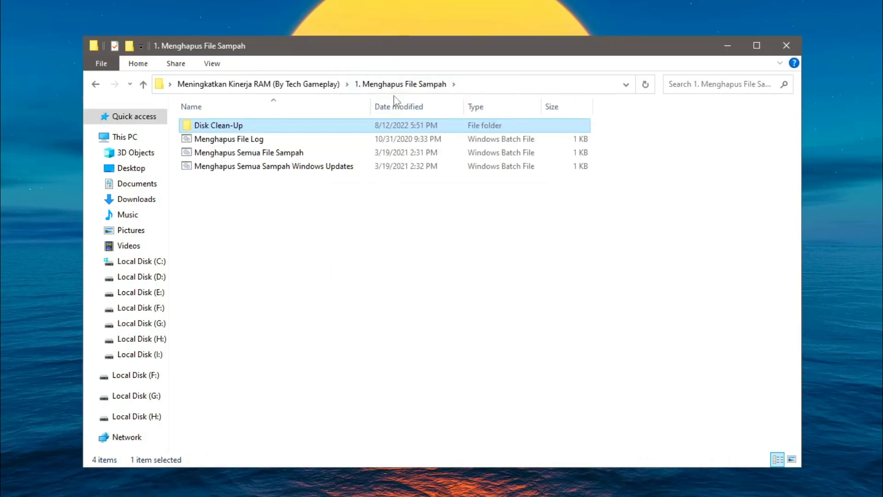
drag(216, 198, 428, 141)
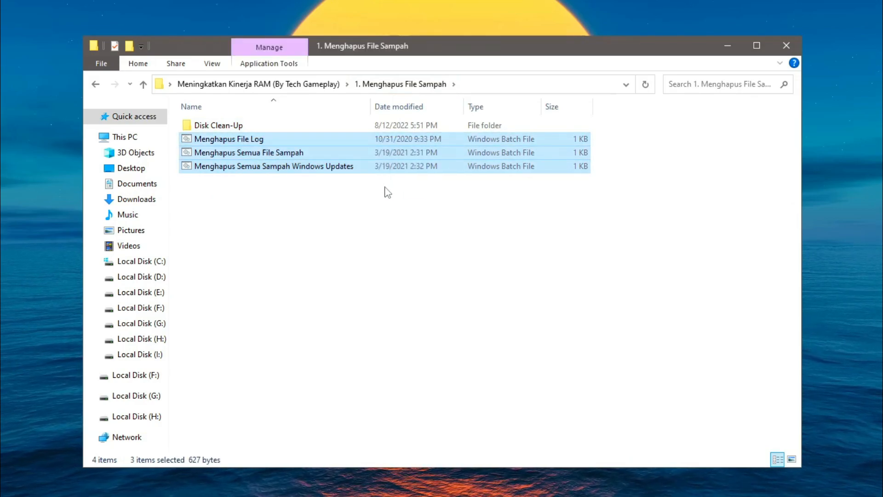
click(387, 193)
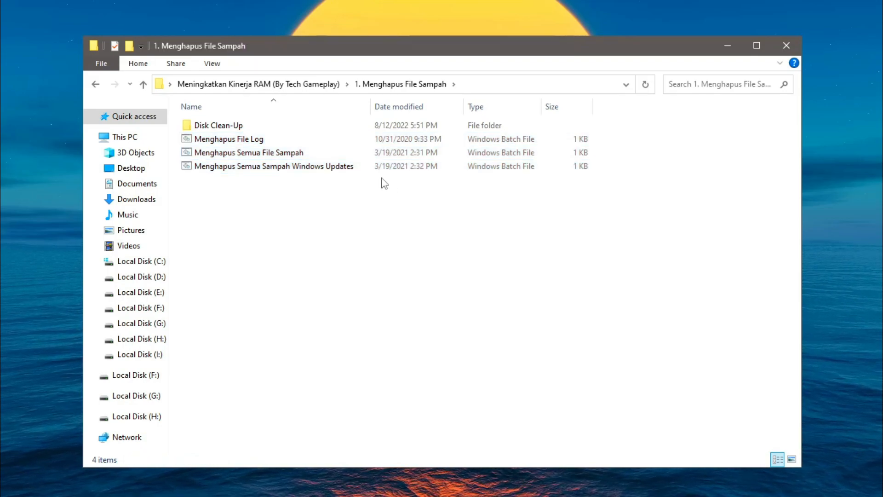
right_click(252, 140)
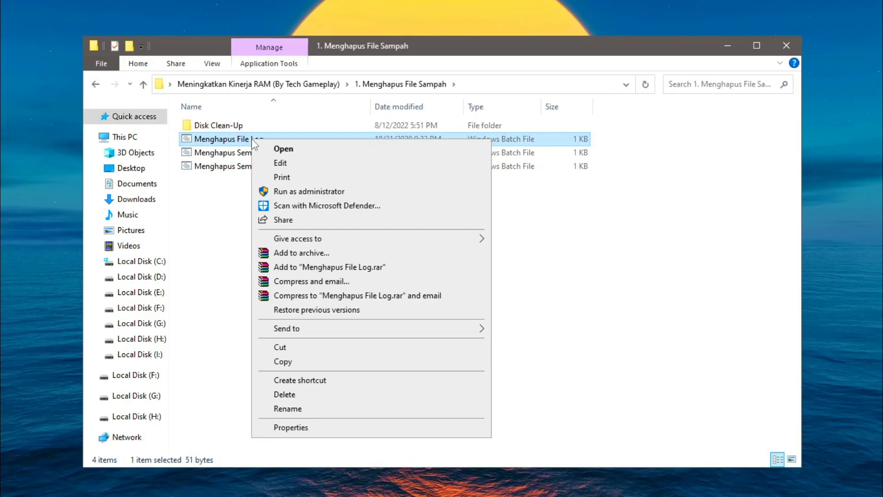
click(291, 194)
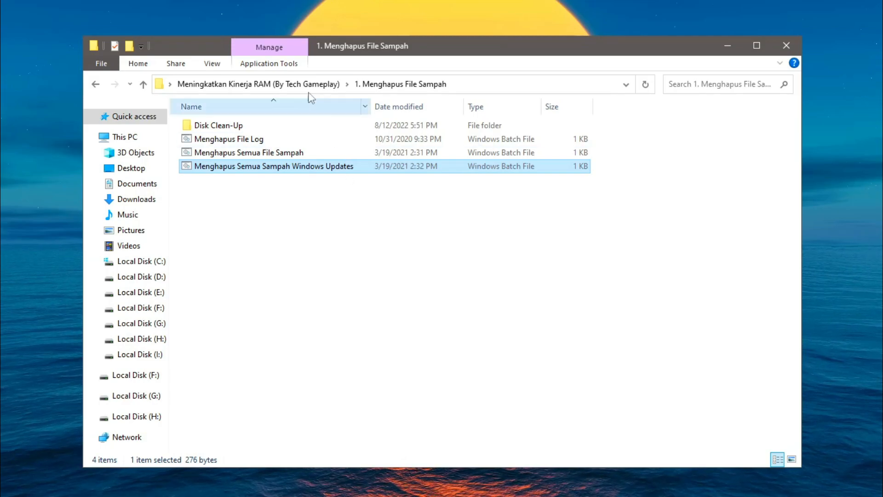
Step: Open the 64-Bit version folder of Mem Reduct inside 2. Program and run the memreduct application as administrator
click(270, 85)
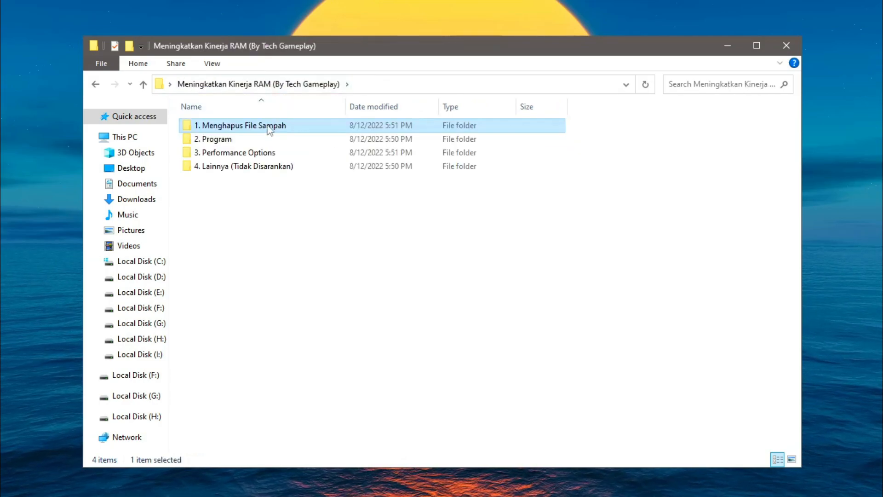
double_click(247, 139)
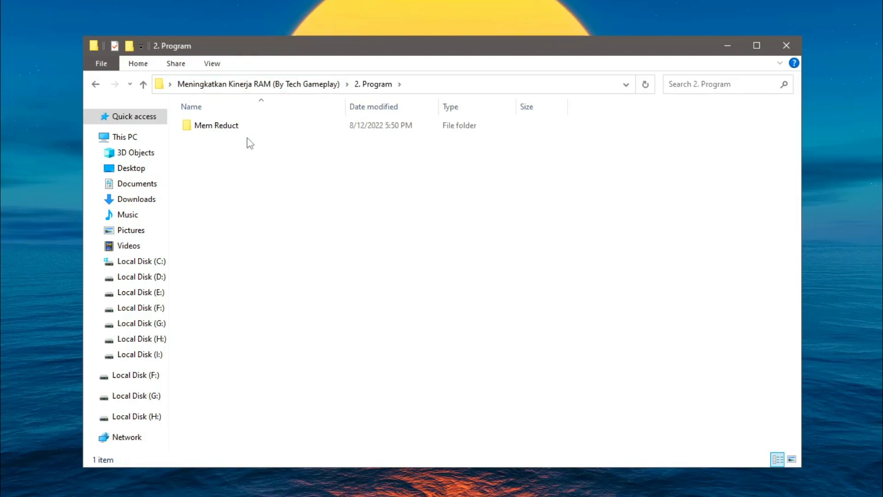
double_click(248, 130)
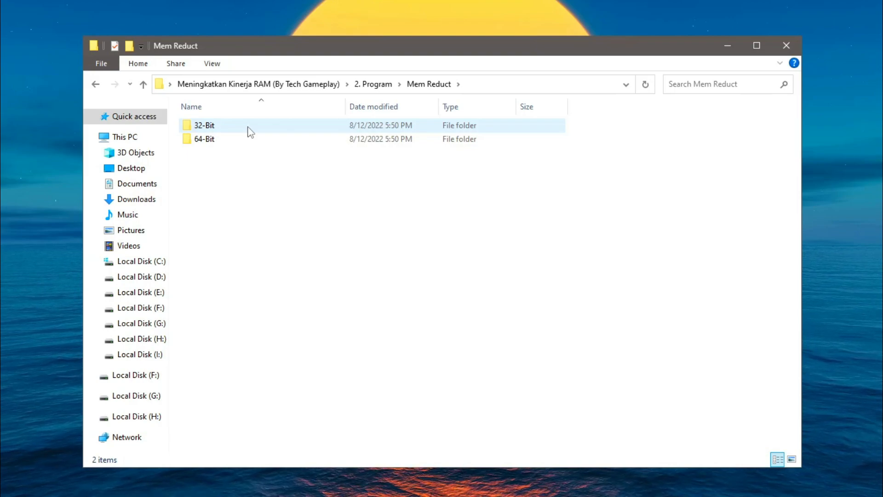
click(251, 131)
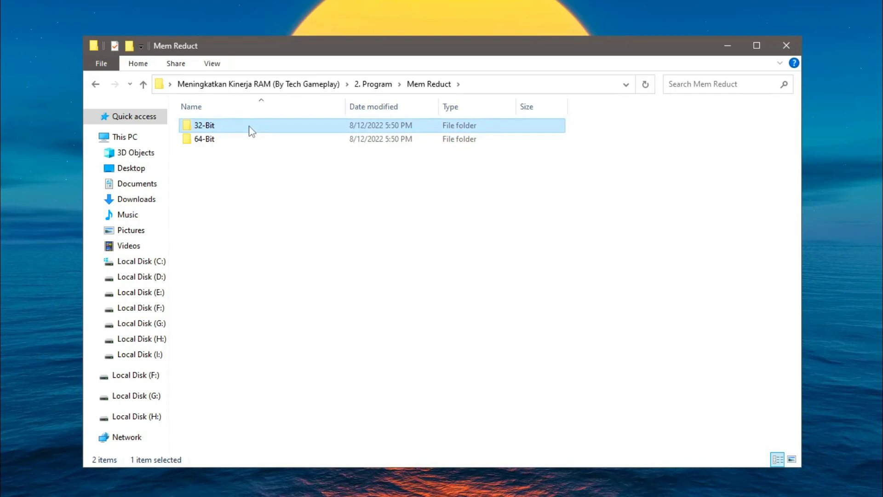
click(250, 142)
double_click(250, 141)
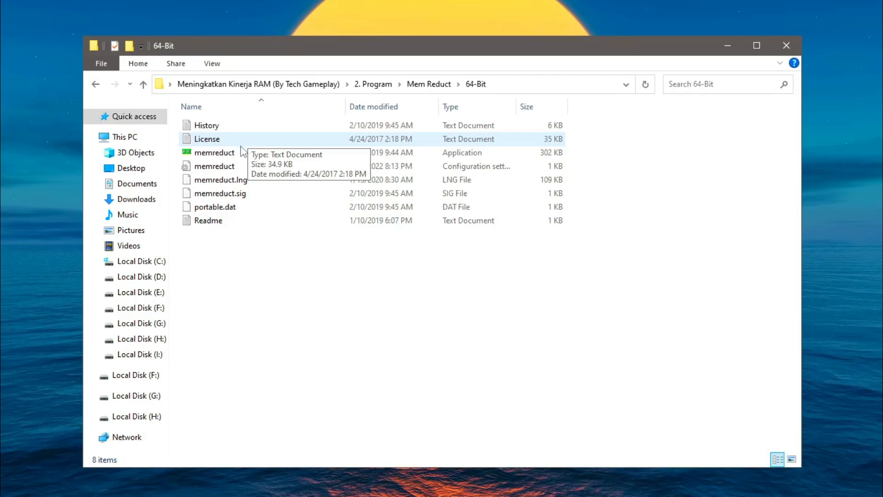
click(234, 154)
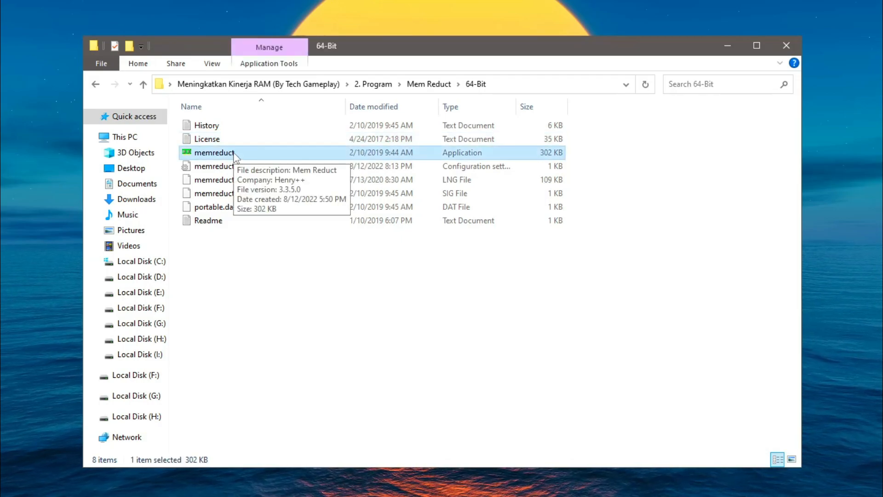
right_click(234, 154)
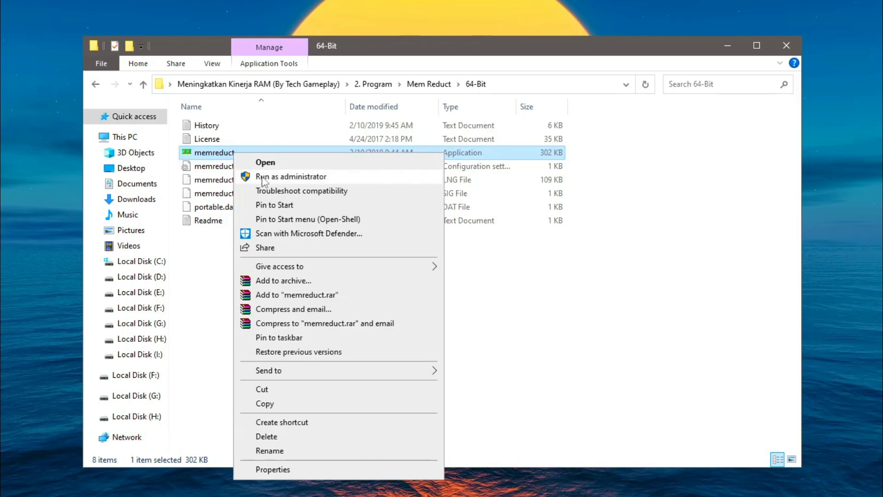
click(262, 177)
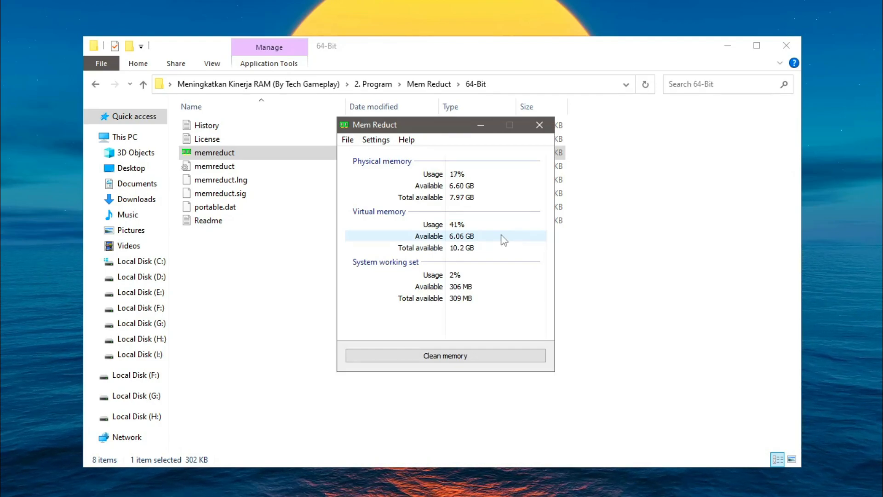
Step: Arrange Mem Reduct in front of Task Manager with the overall memory usage in view, and clean the memory
drag(418, 126, 184, 143)
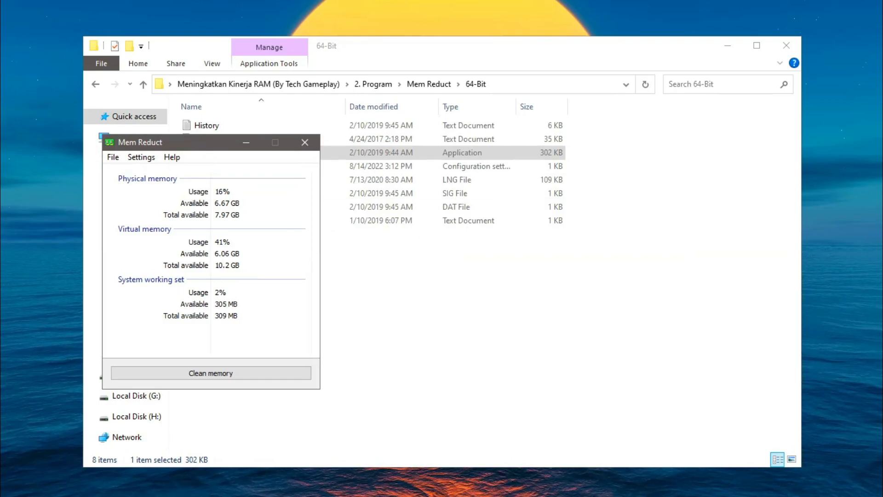
drag(882, 62, 400, 46)
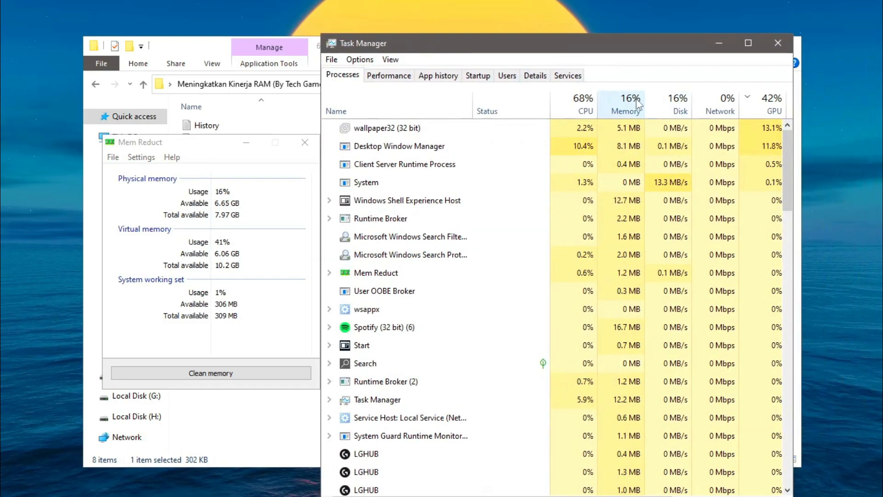
drag(497, 52, 386, 61)
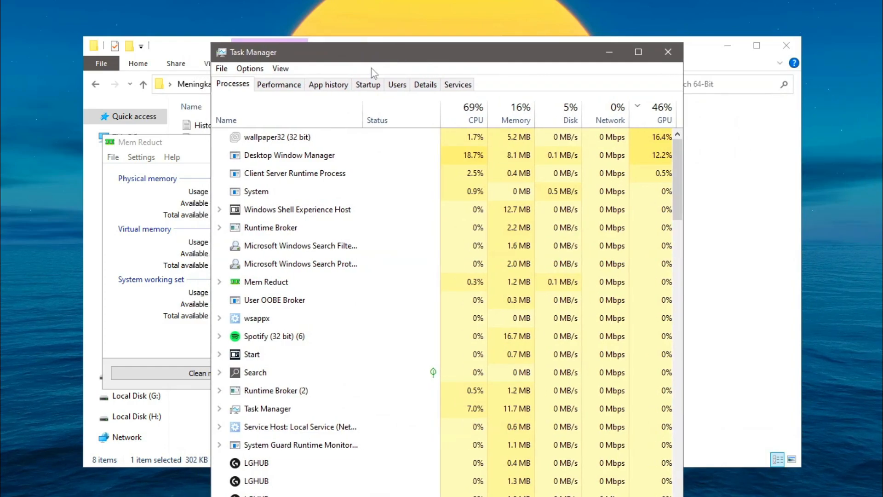
drag(174, 144, 412, 152)
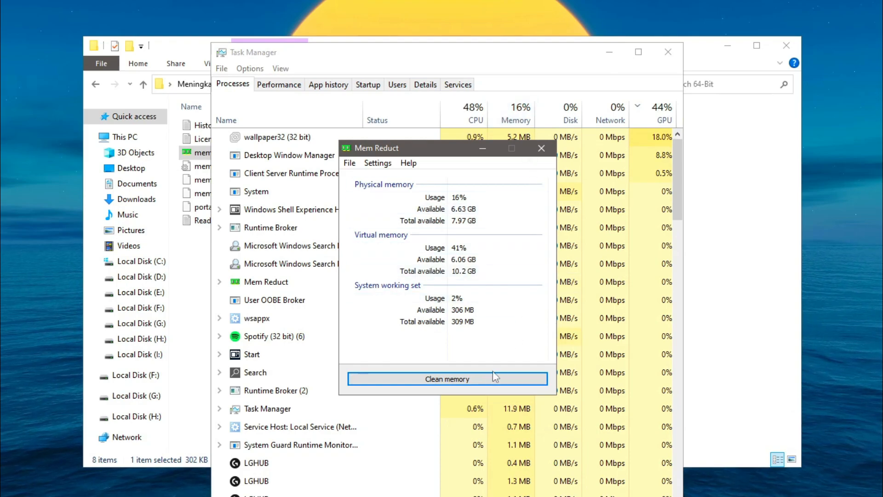
click(444, 384)
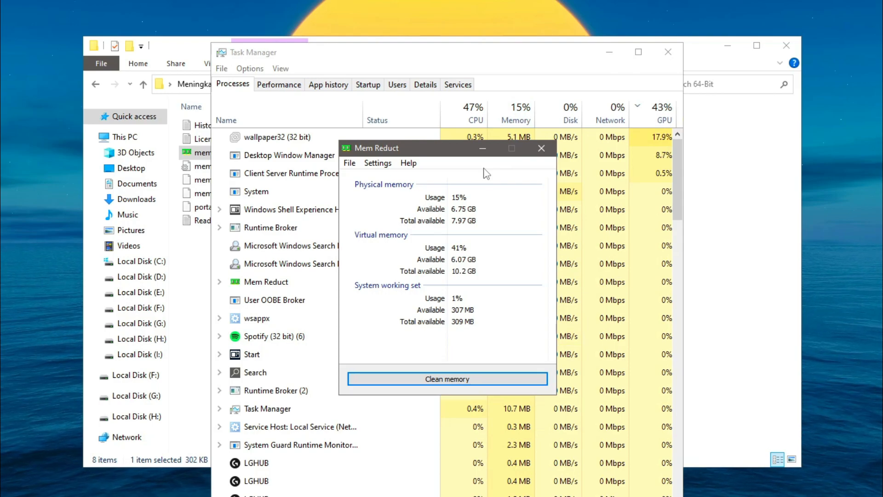
Step: Open Mem Reduct's settings, review the general options, and set automatic memory cleaning to every 5 minutes
click(349, 165)
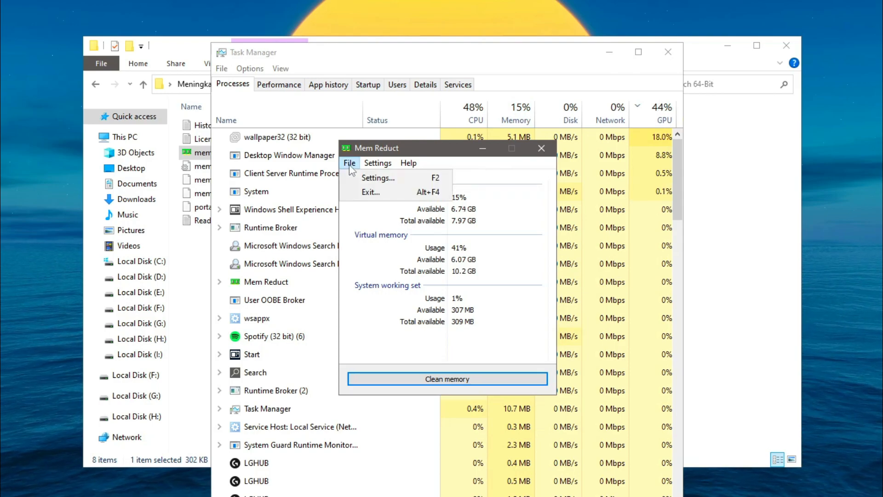
click(382, 176)
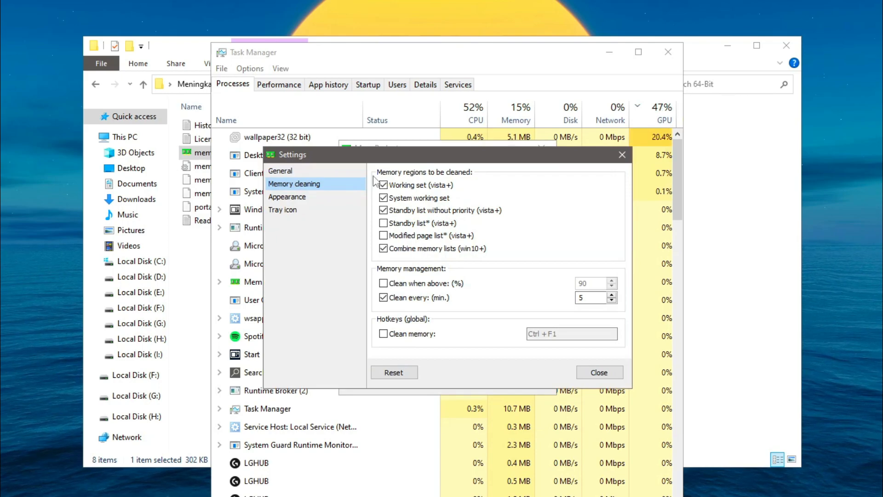
click(295, 171)
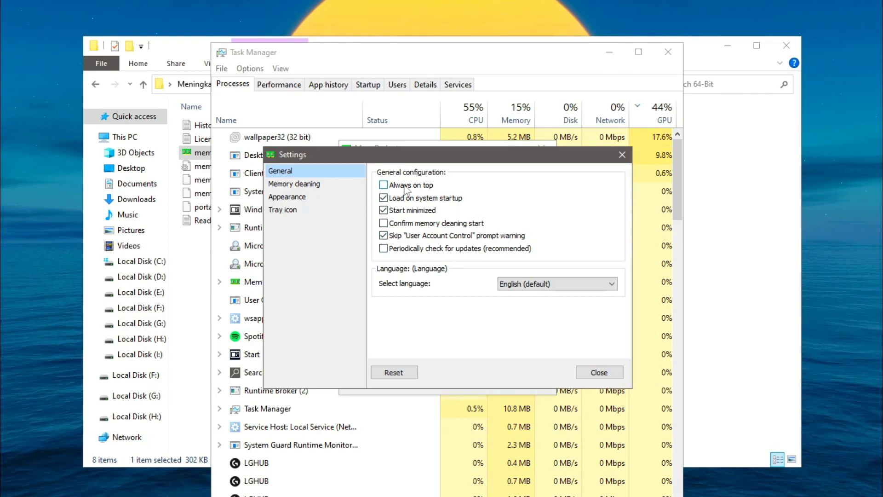
click(308, 185)
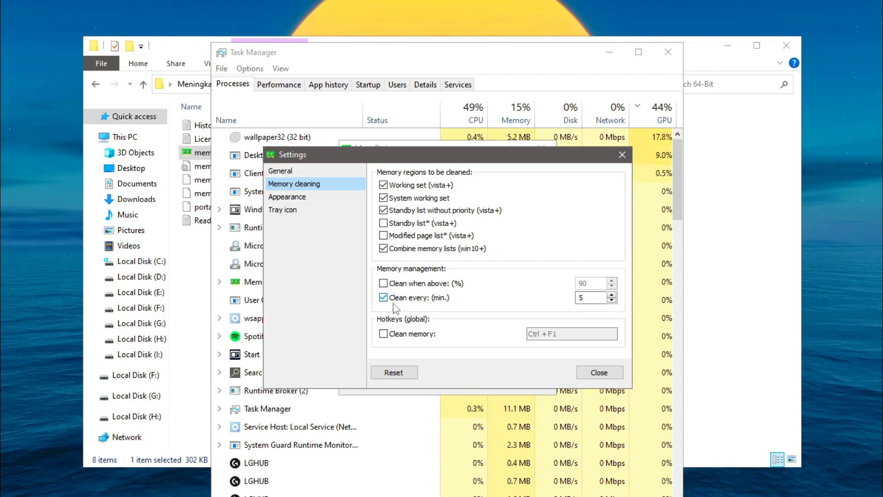
double_click(582, 297)
text(5)
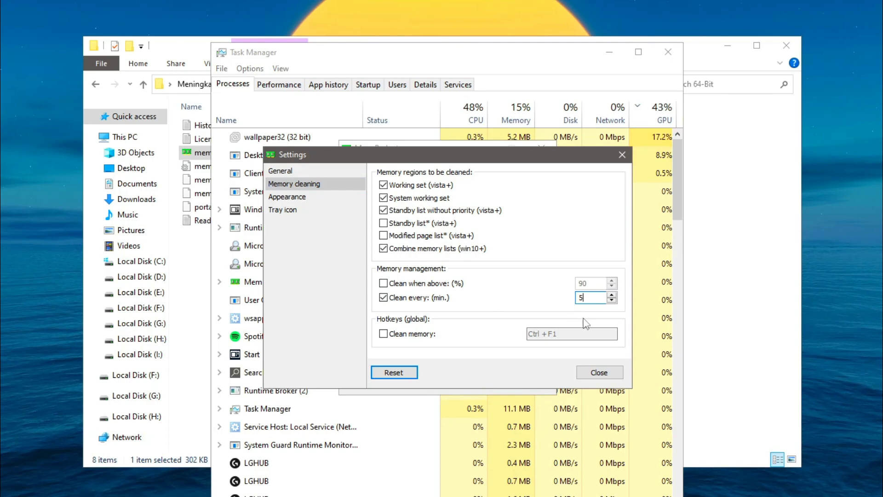
Step: Leave Mem Reduct's settings, clean the memory again, and move Mem Reduct and Task Manager out of the way
click(598, 375)
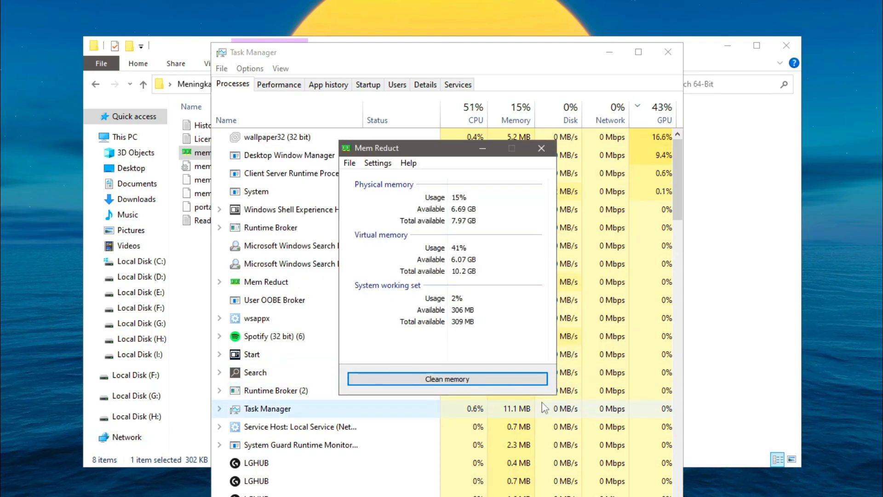
click(454, 379)
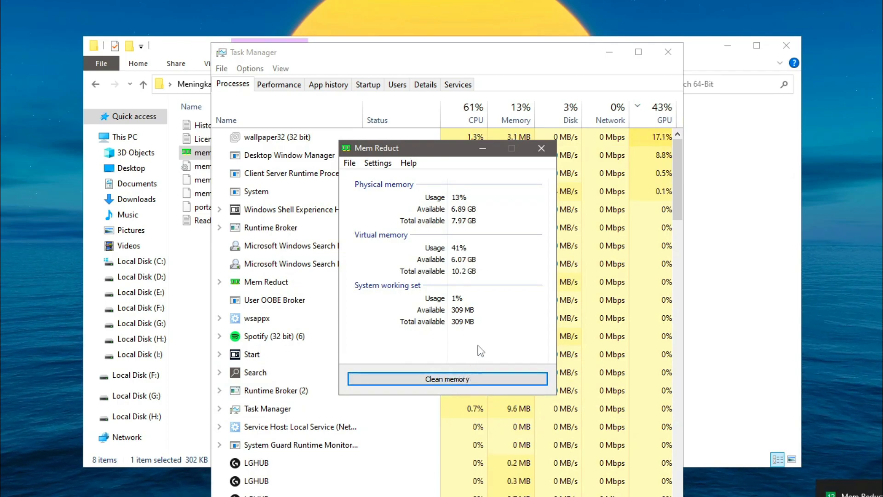
click(482, 152)
drag(472, 54, 882, 83)
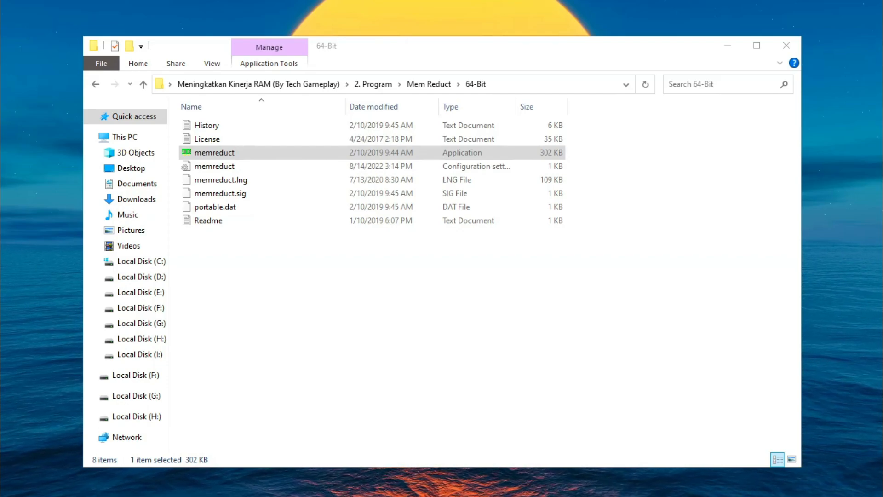
Step: Go back to the Meningkatkan Kinerja RAM folder and open the Performance Options shortcut in 3. Performance Options
click(428, 83)
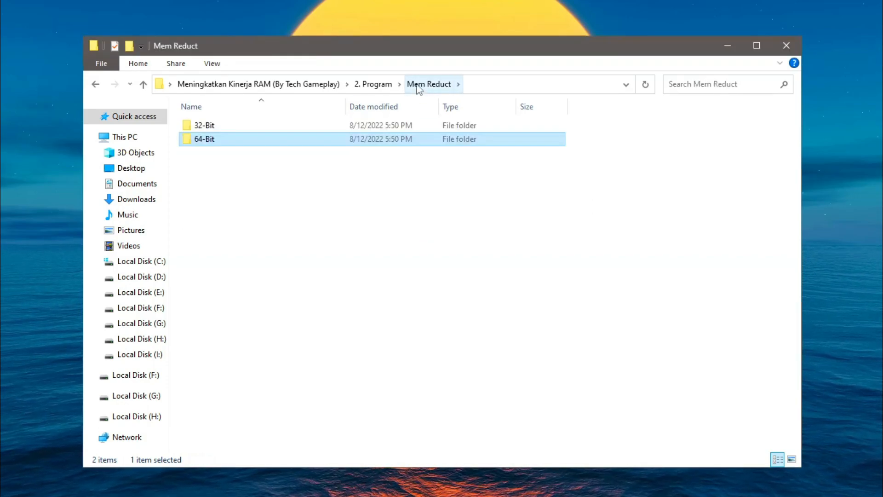
click(371, 84)
click(312, 83)
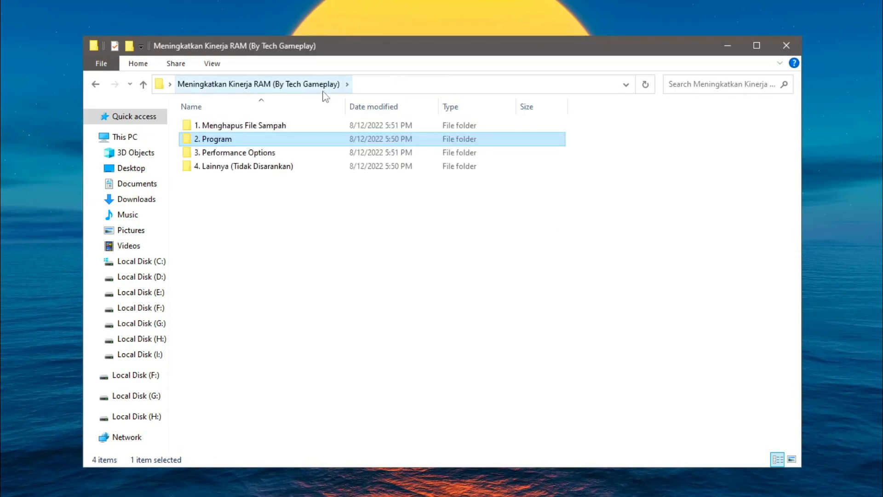
double_click(265, 153)
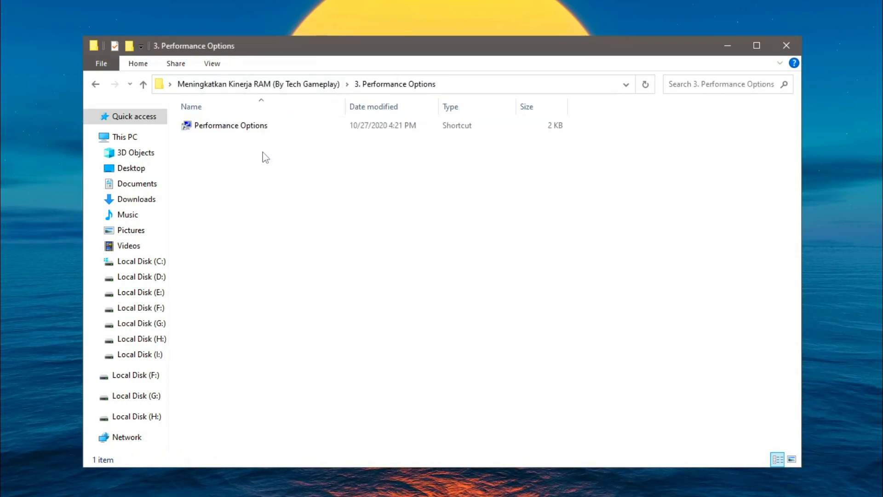
double_click(244, 134)
drag(168, 62, 497, 73)
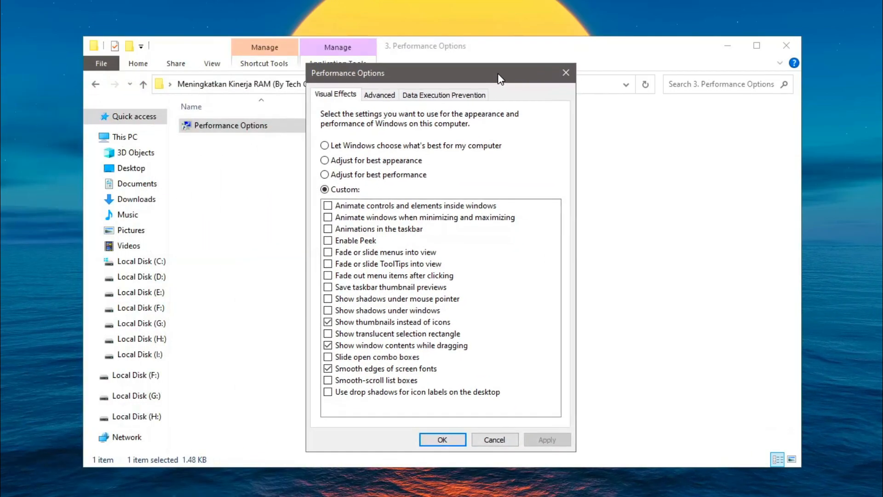
Step: Adjust visual effects for best performance, keeping only smooth font edges, window contents while dragging, and thumbnails instead of icons, and apply them
click(467, 143)
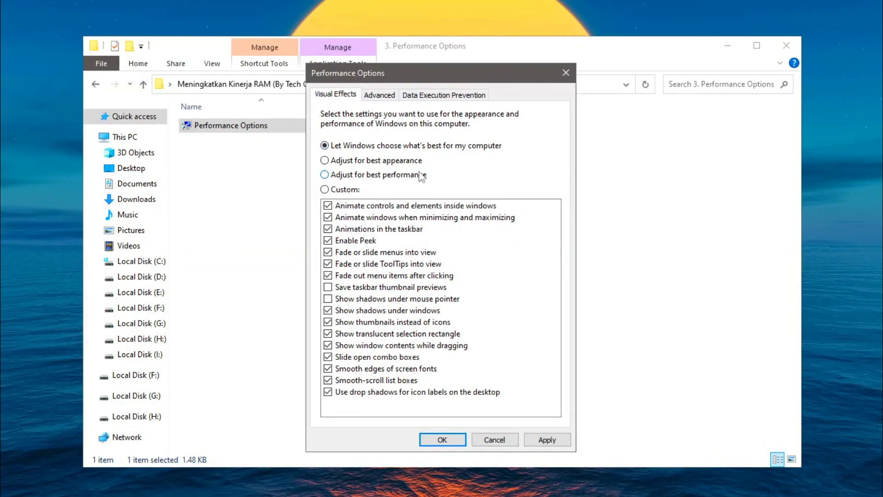
click(398, 183)
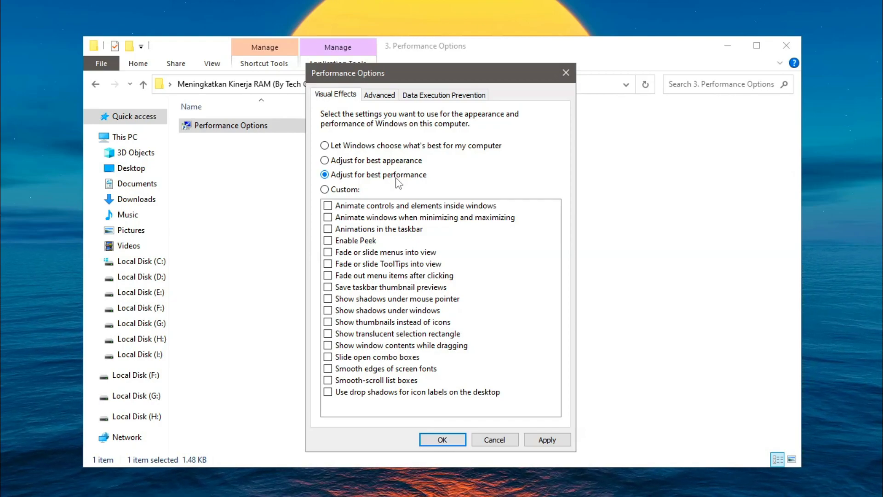
click(363, 372)
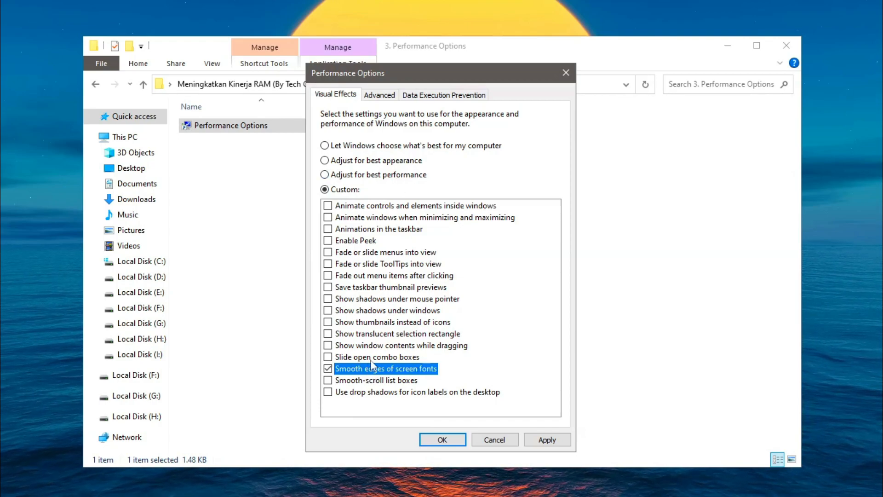
click(379, 348)
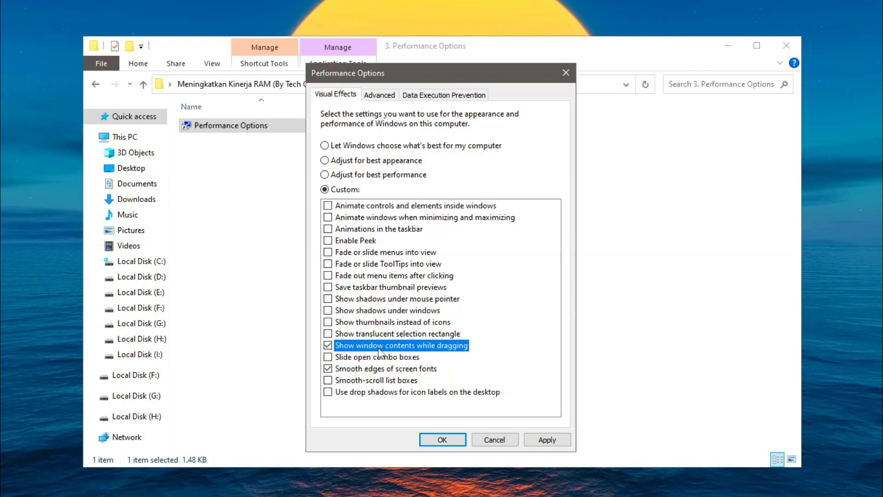
click(380, 323)
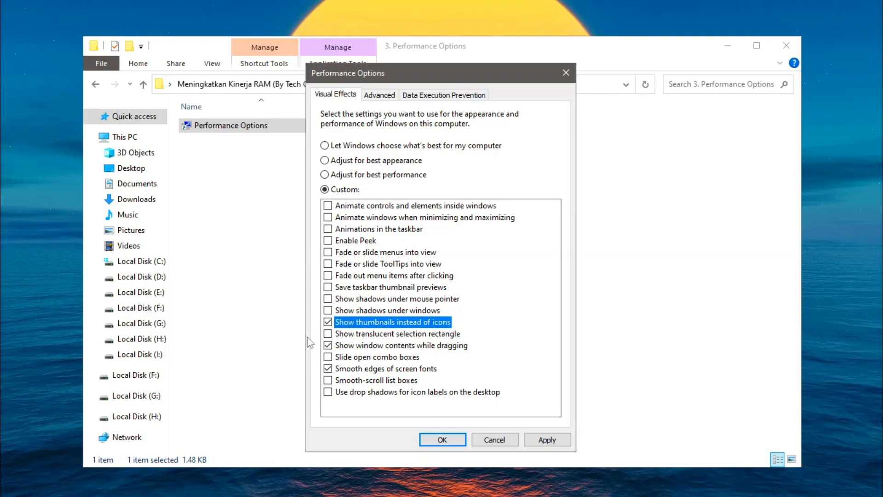
click(547, 440)
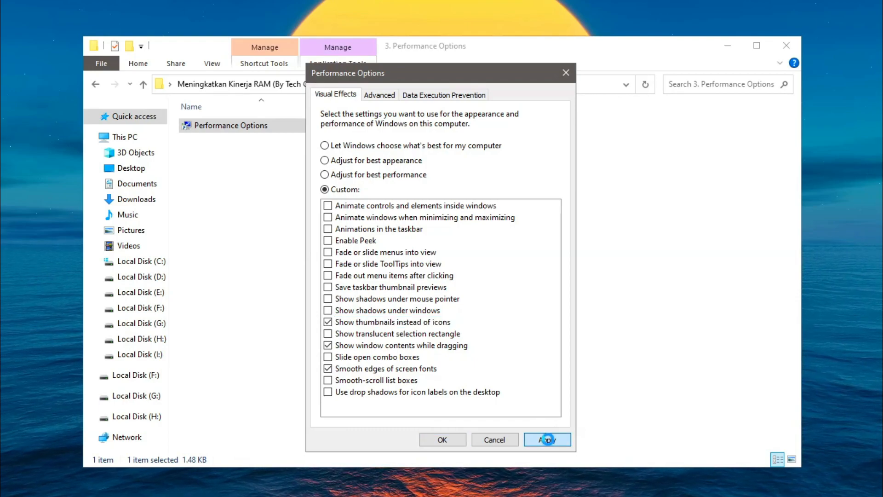
click(381, 96)
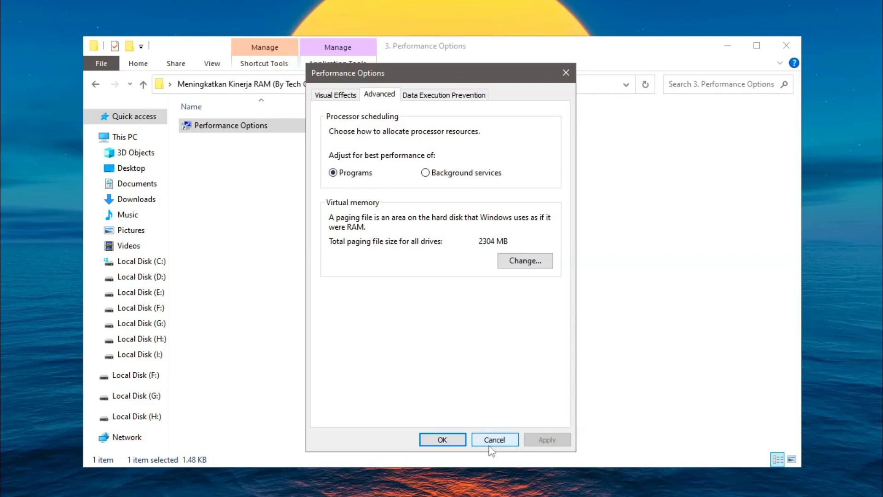
click(443, 440)
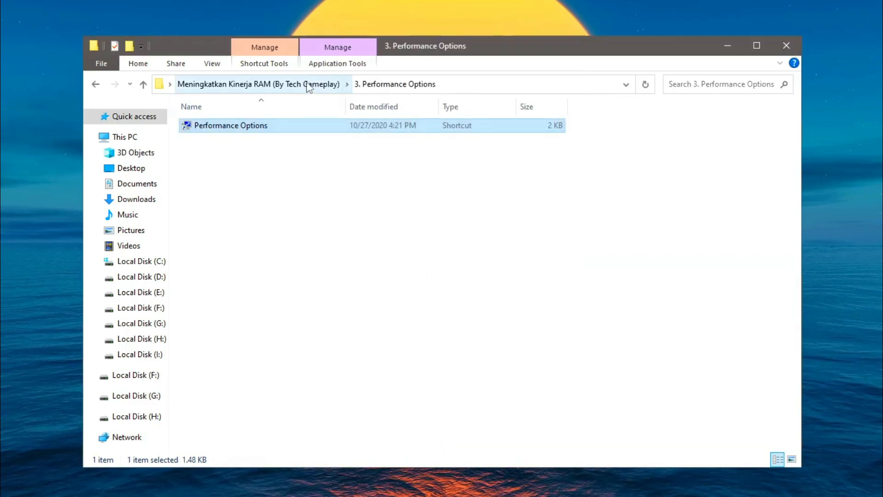
Step: Open the 4. Lainnya (Tidak Disarankan) folder and look through its 1. Buat Restore Point (WAJIB) subfolder
click(291, 88)
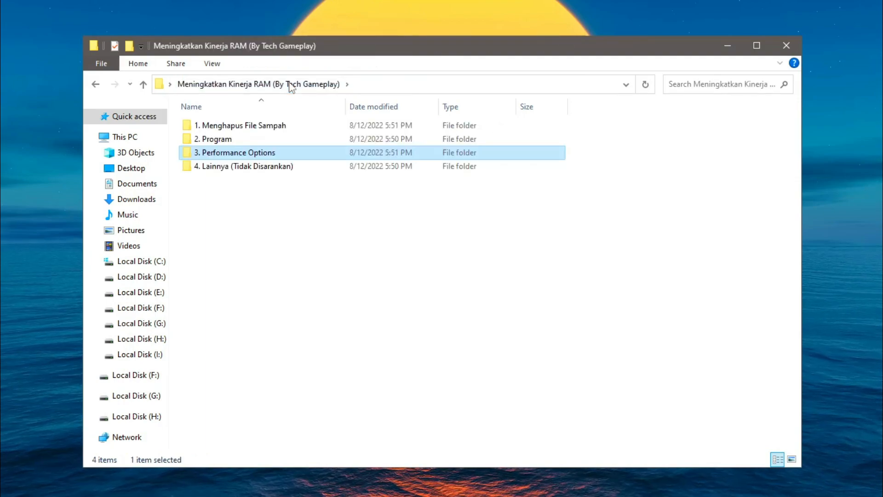
double_click(243, 166)
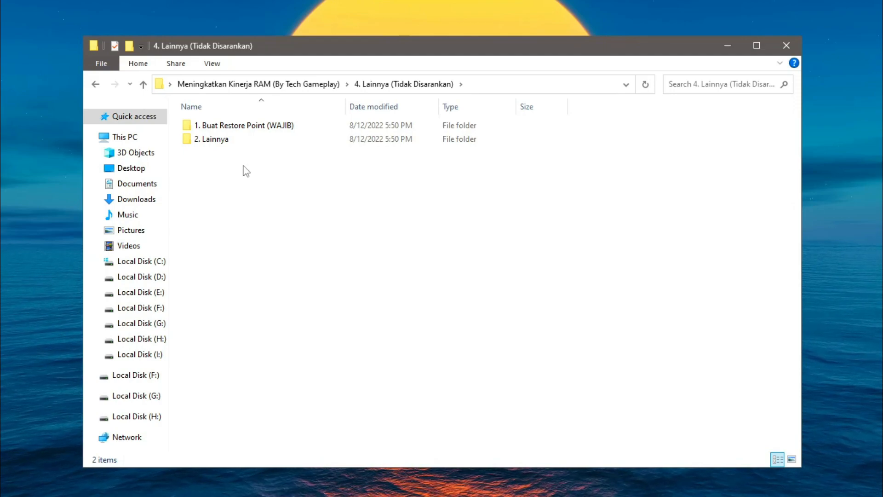
double_click(251, 131)
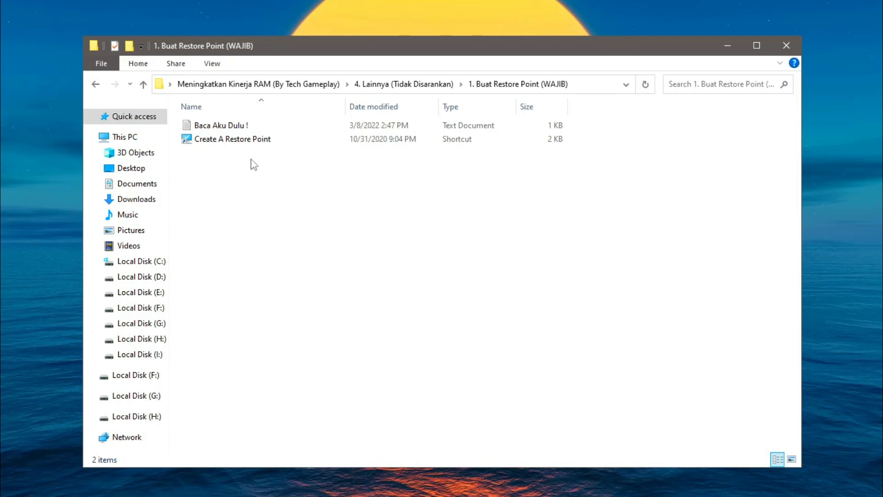
click(437, 84)
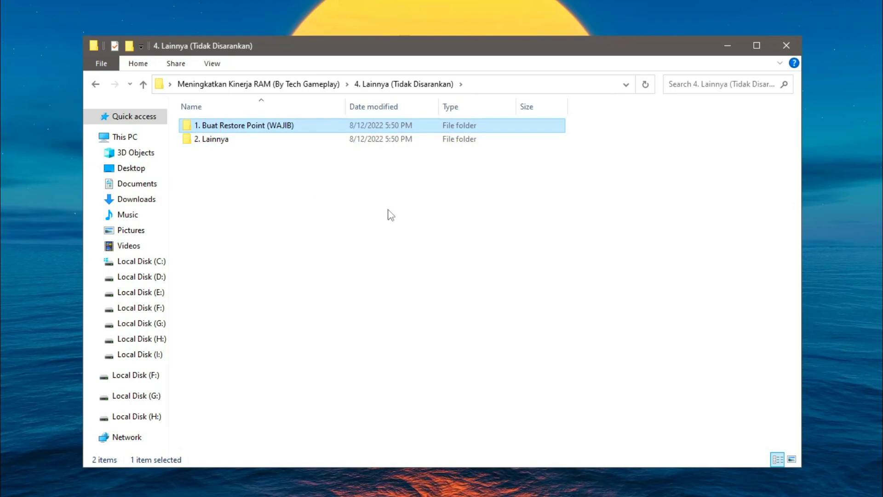
Step: Copy the command Disable-MMAgent -mc from the Mematikan Kompresi Memori text file inside 2. Lainnya
double_click(214, 140)
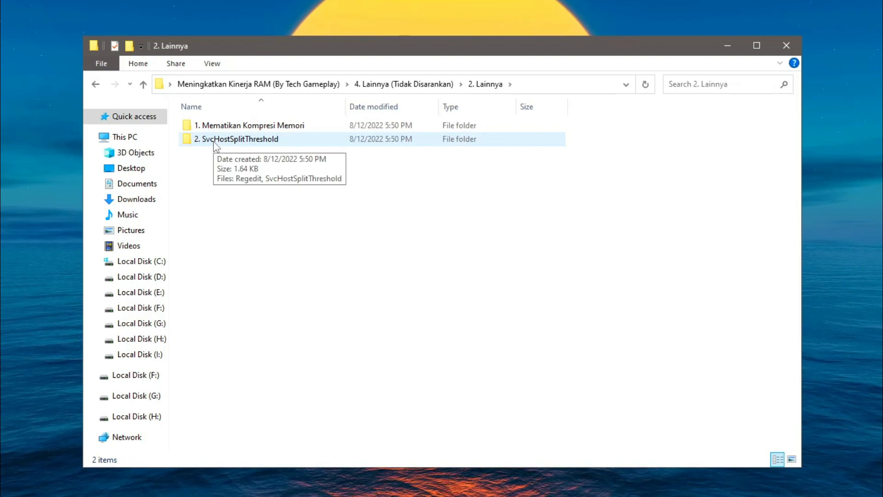
double_click(227, 128)
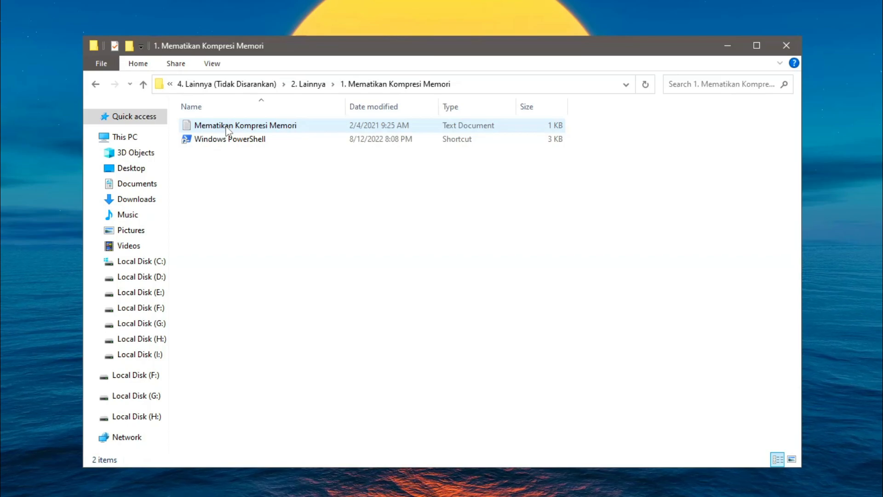
double_click(227, 129)
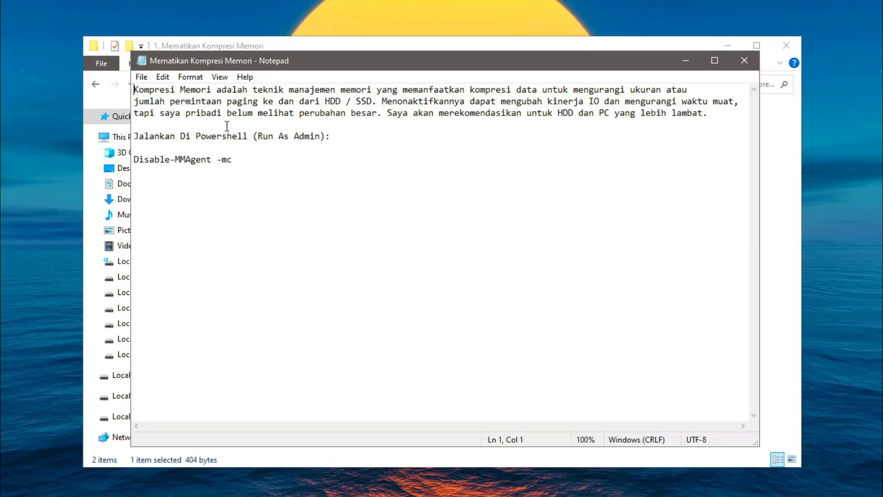
drag(234, 160, 133, 160)
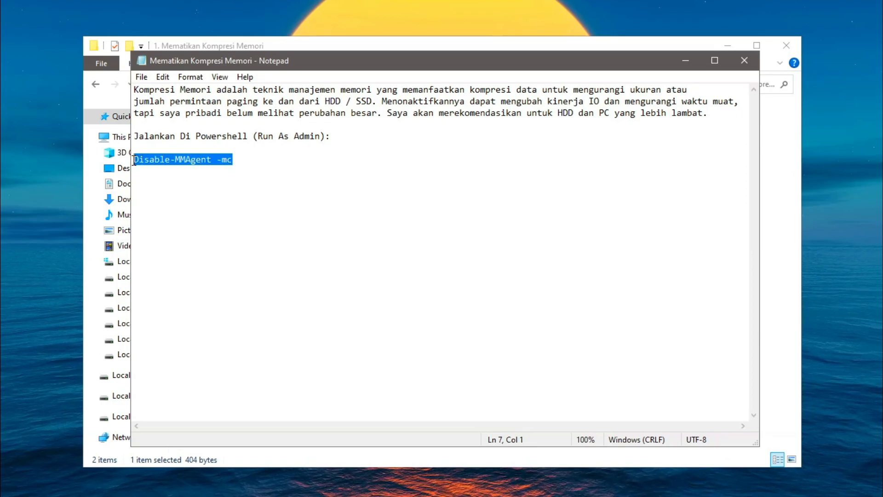
right_click(182, 162)
click(212, 203)
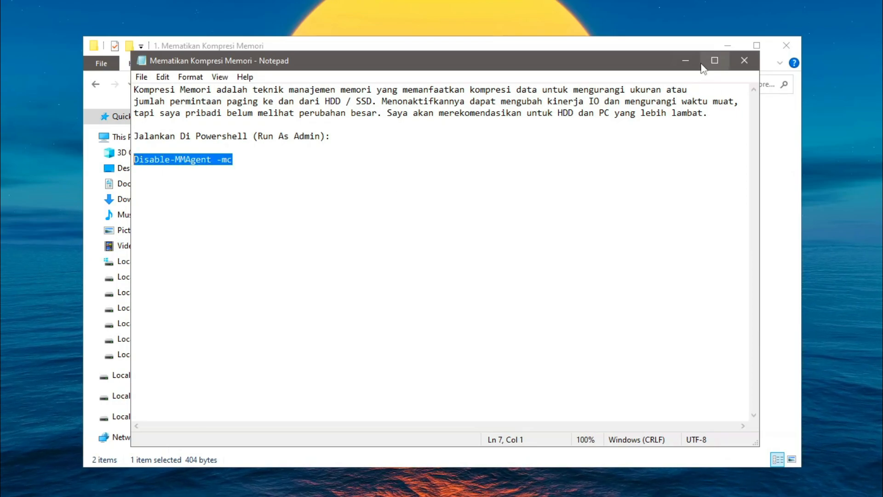
click(743, 61)
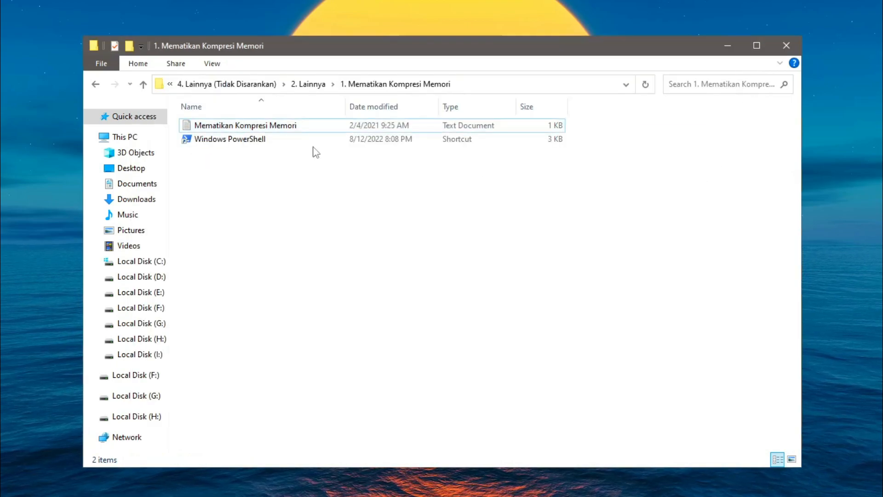
Step: Run Windows PowerShell from this folder as administrator and execute the copied Disable-MMAgent -mc command
right_click(219, 140)
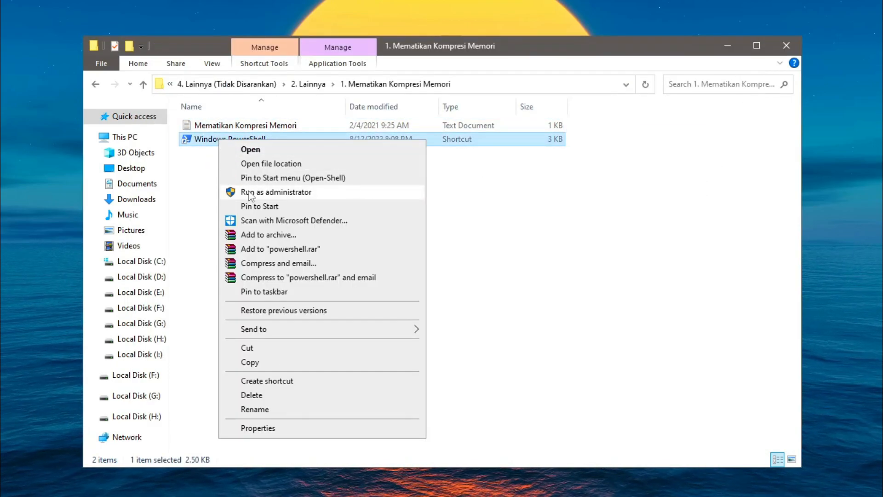
click(249, 192)
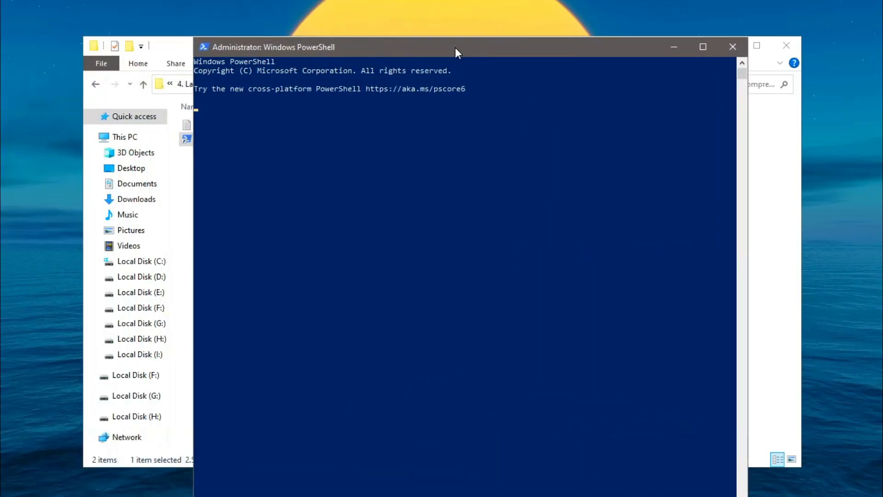
drag(454, 48, 441, 50)
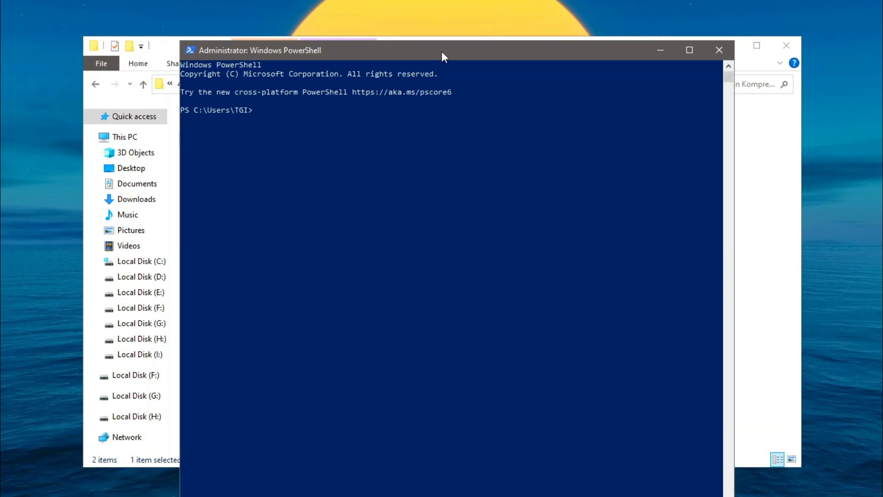
key(ctrl+v)
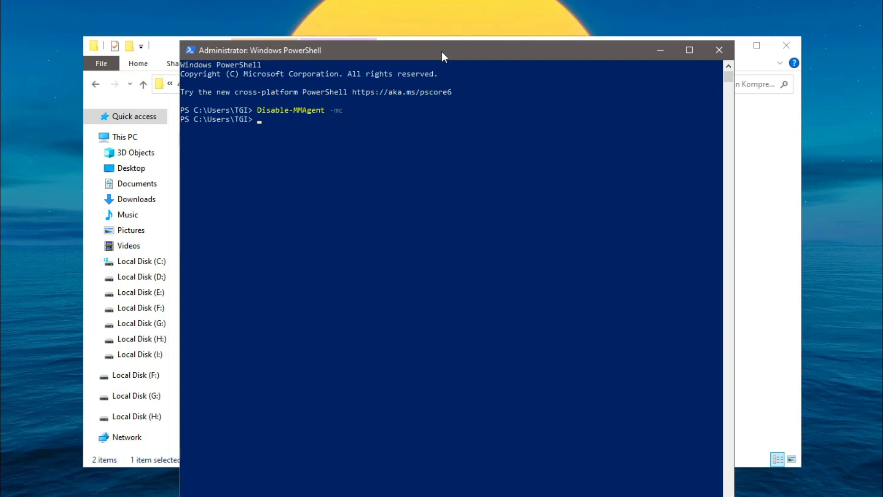
Step: Run MMAgent to check the MemoryCompression setting, and close PowerShell
text(MMAgent)
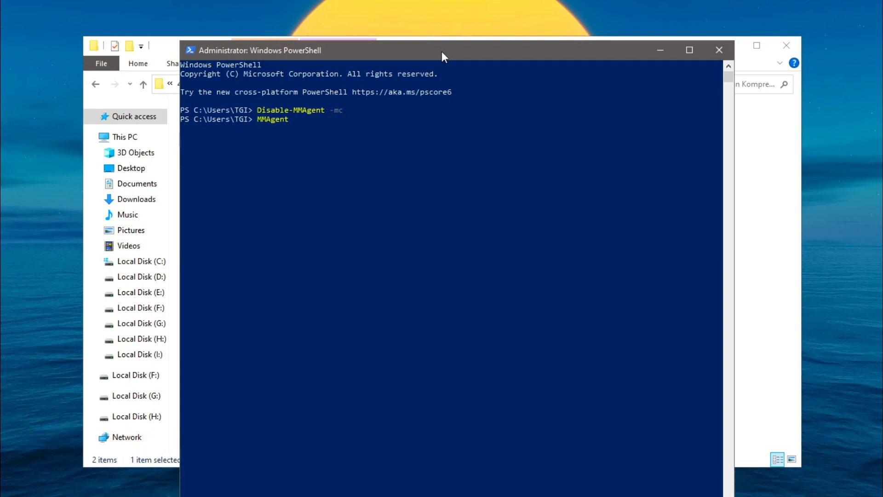
key(Return)
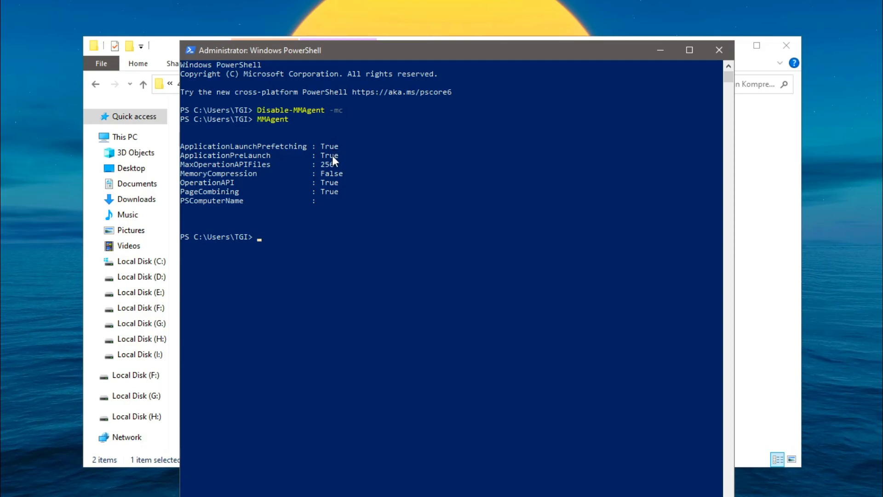
click(719, 50)
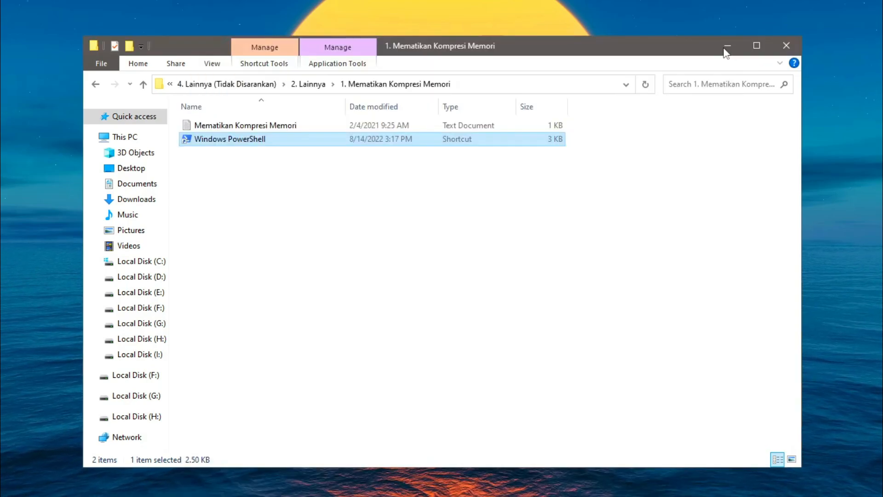
Step: Return to 2. Lainnya and open the SvcHostSplitThreshold text file in the 2. SvcHostSplitThreshold folder to read its instructions
click(308, 83)
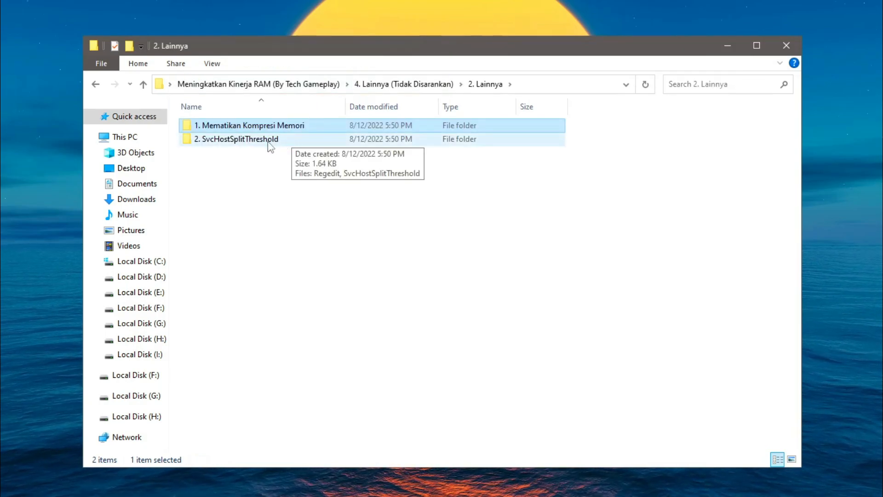
double_click(271, 139)
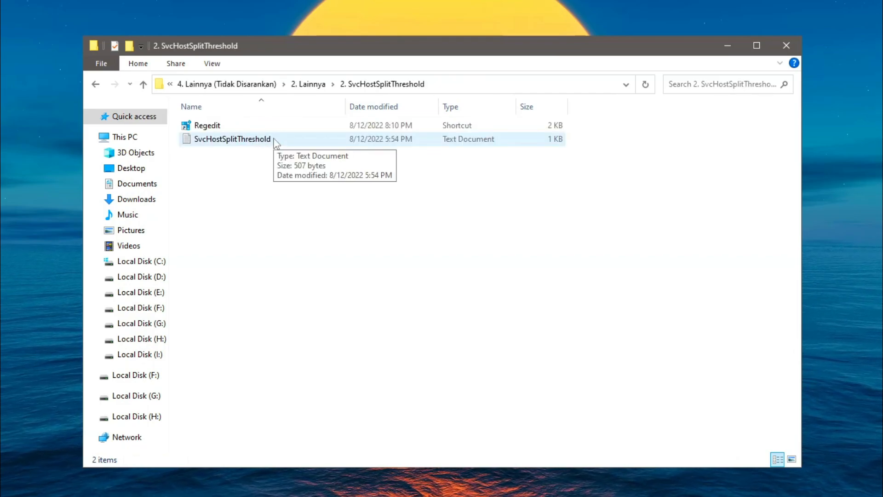
double_click(248, 138)
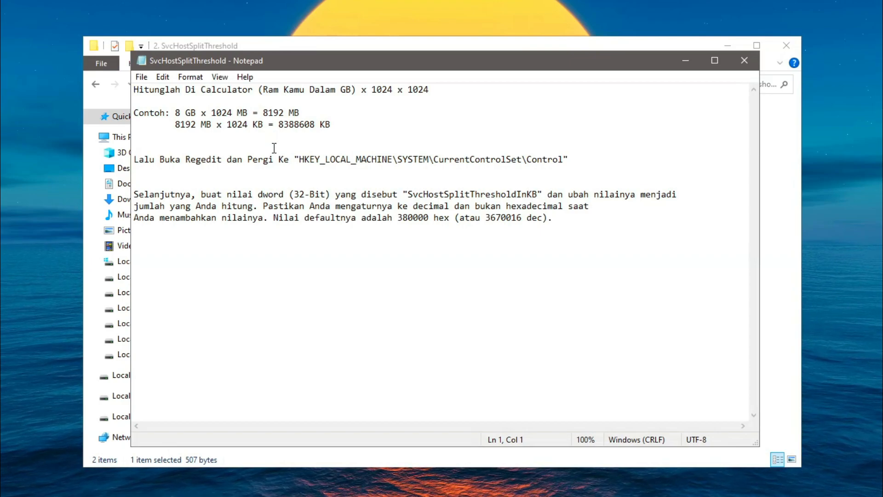
Step: Open Calculator and multiply 8 by 1024 to convert the RAM size from GB to MB
key(super)
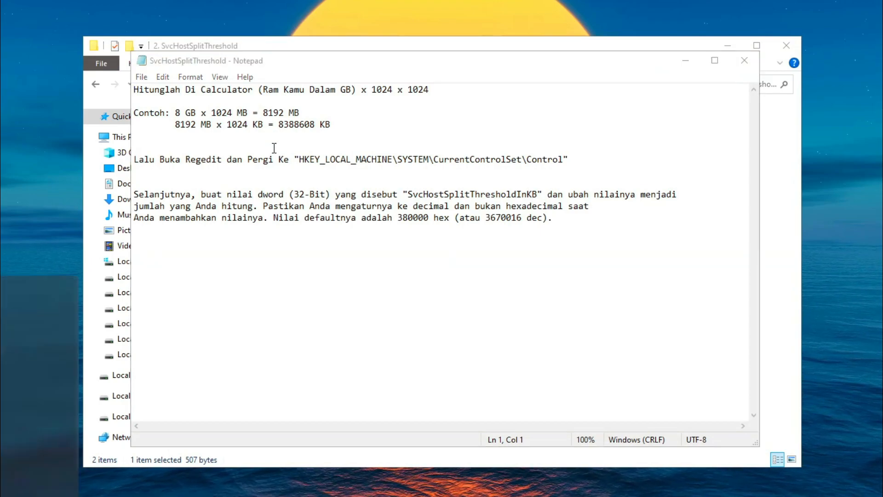
text(calc)
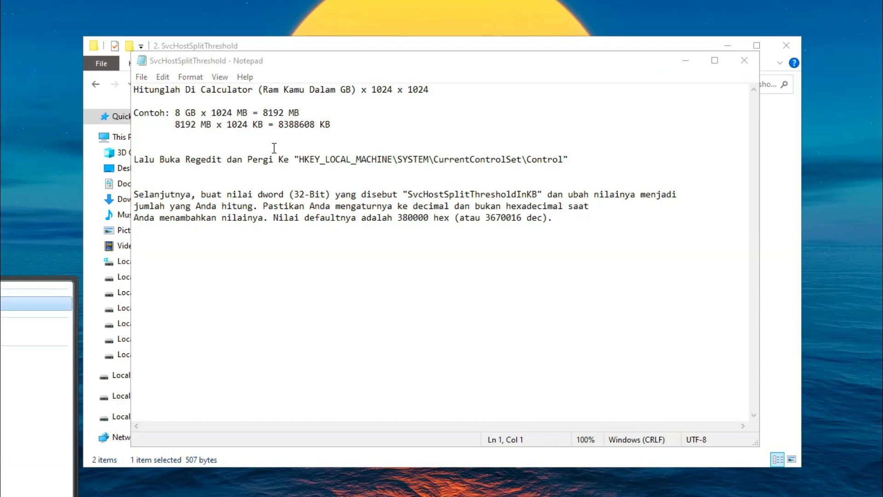
key(Return)
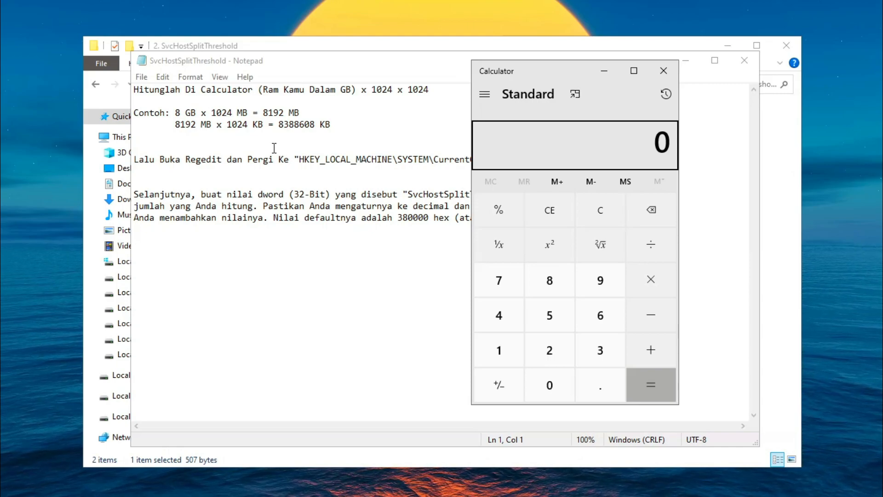
click(528, 280)
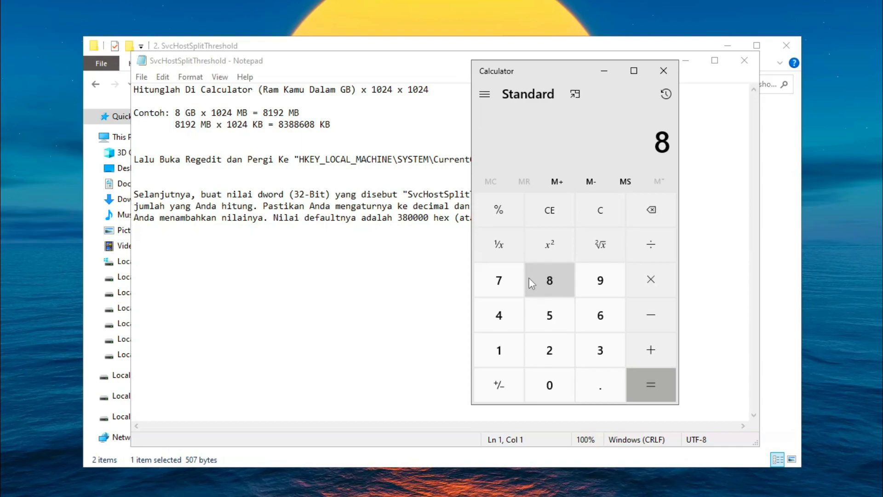
click(653, 290)
click(511, 356)
click(549, 385)
click(548, 350)
click(506, 324)
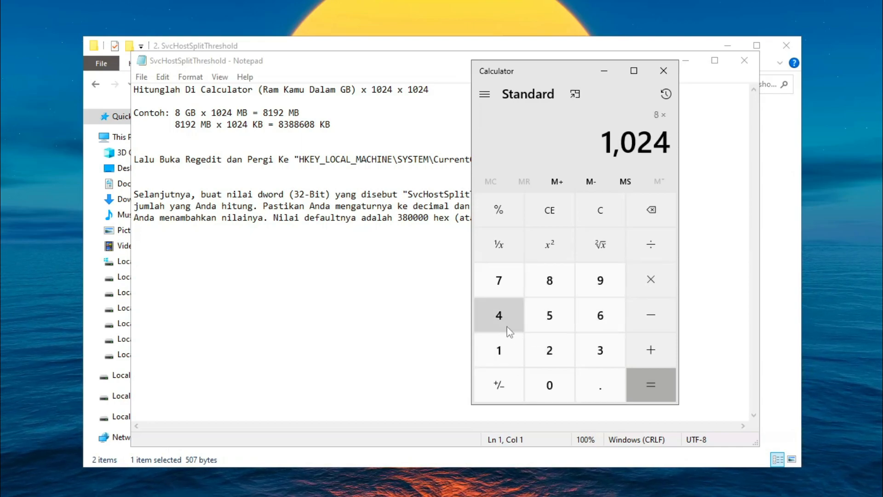
click(650, 385)
drag(599, 148, 674, 139)
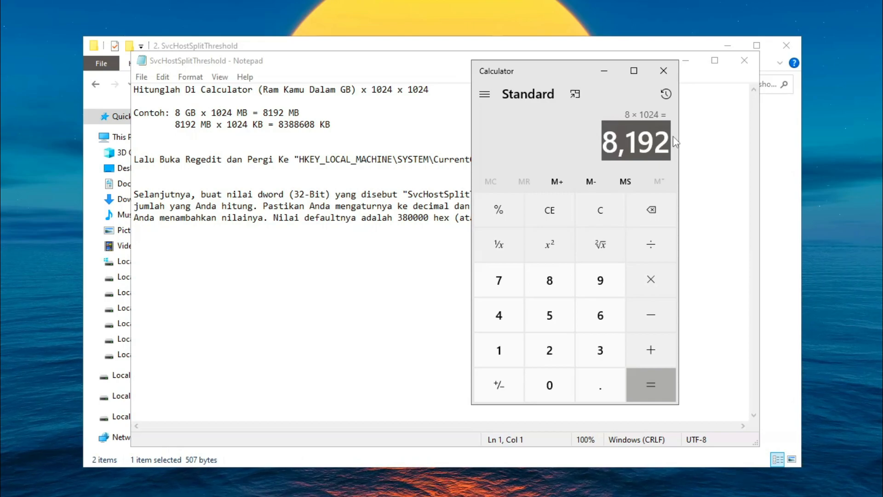
Step: Multiply the MB result by 1024 to convert the RAM size to KB
click(650, 283)
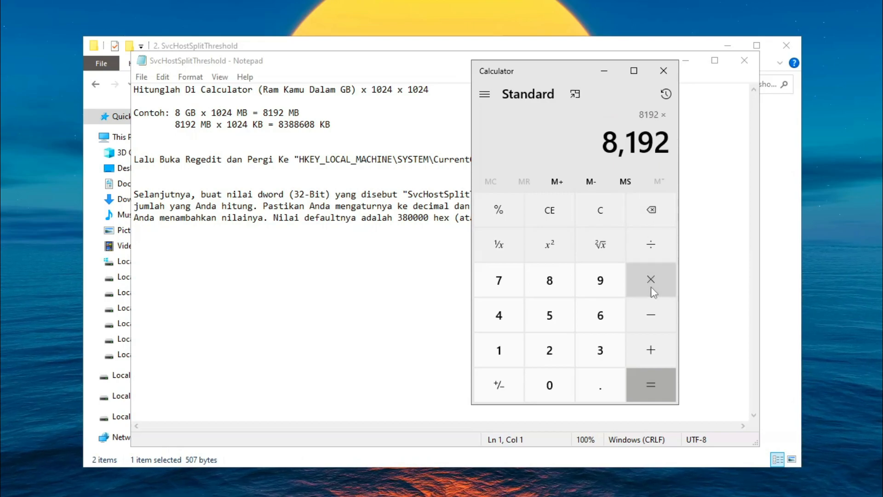
click(501, 355)
click(549, 384)
click(547, 348)
click(497, 315)
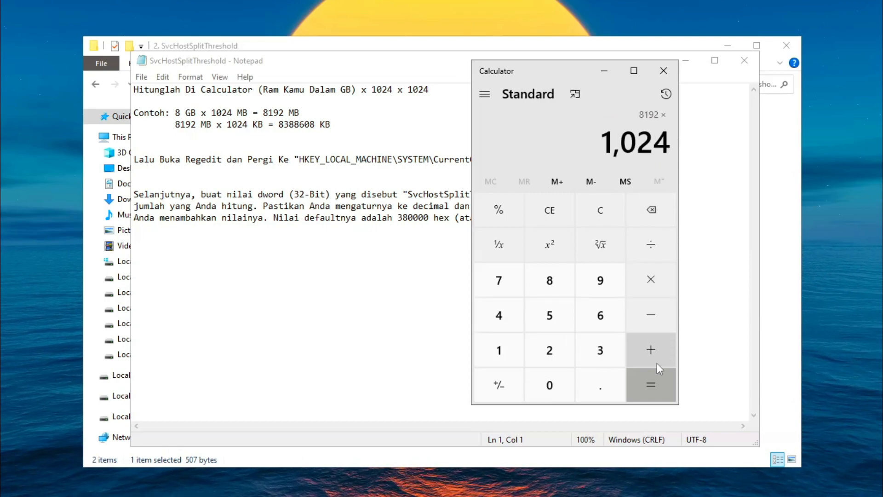
click(652, 385)
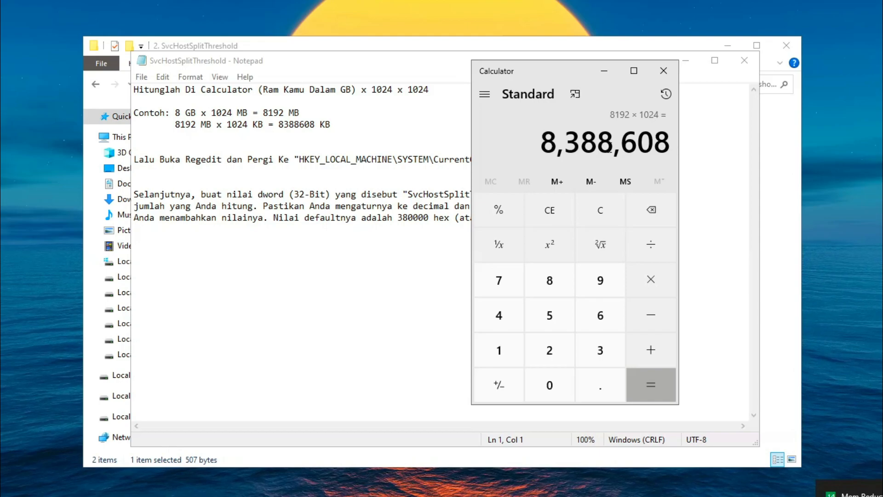
Step: Return to the 2. SvcHostSplitThreshold folder and run the Regedit shortcut as administrator
click(766, 131)
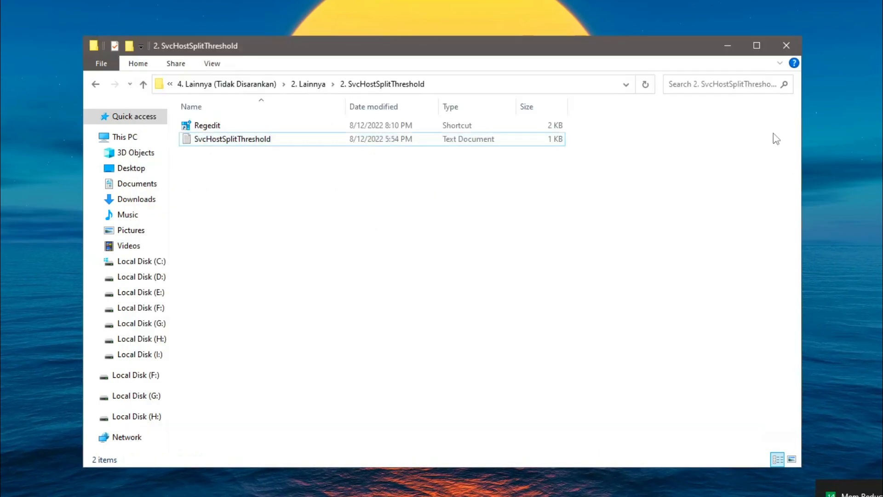
right_click(207, 126)
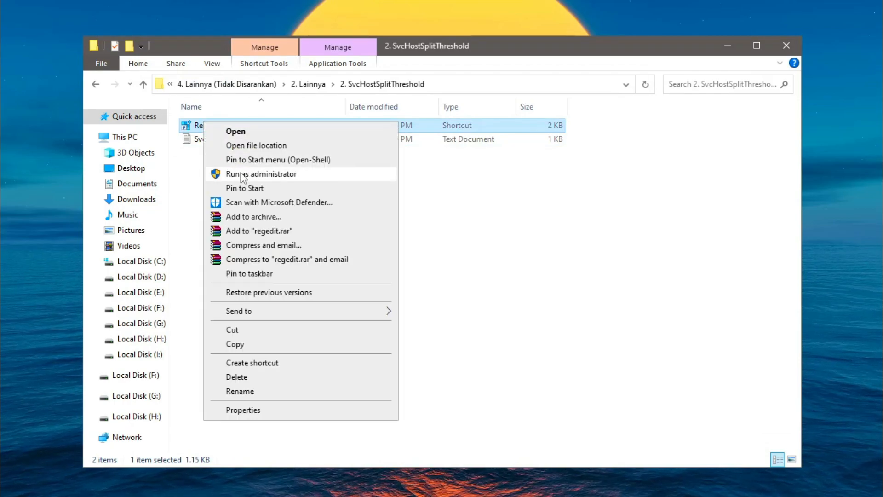
click(242, 173)
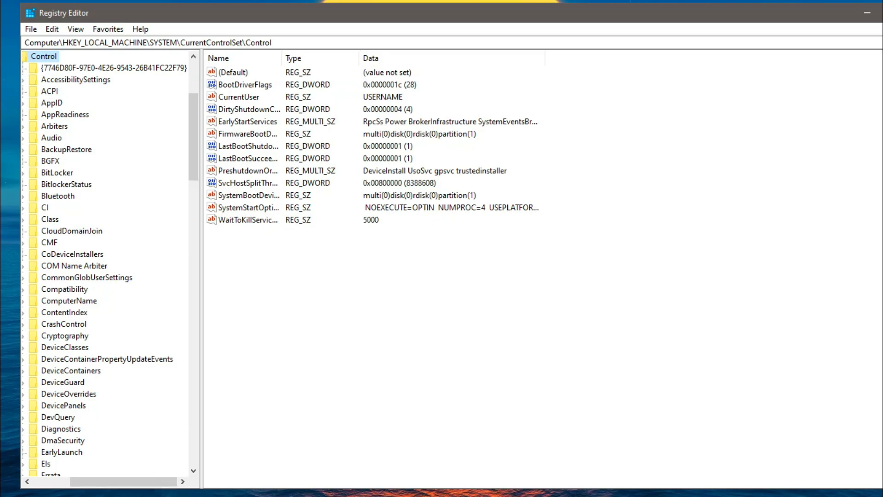
Step: Copy the registry path HKEY_LOCAL_MACHINE\SYSTEM\CurrentControlSet\Control from the SvcHostSplitThreshold notes in Notepad
click(153, 490)
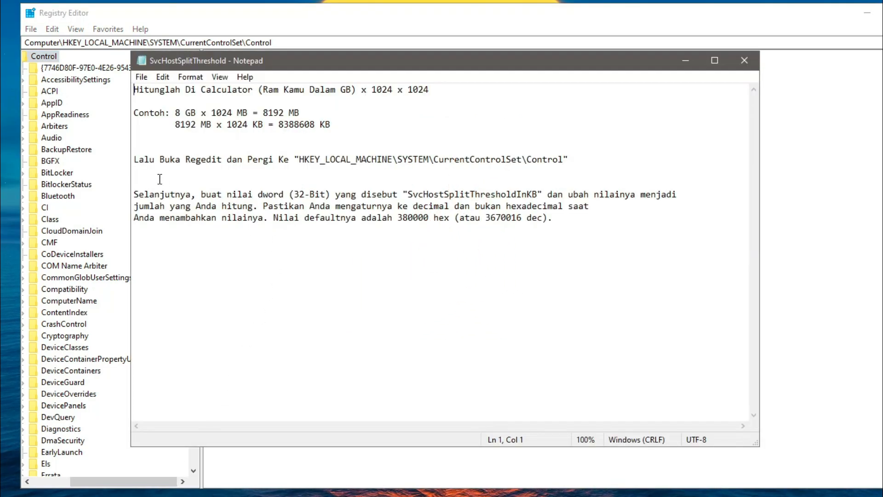
click(299, 159)
drag(300, 159, 563, 159)
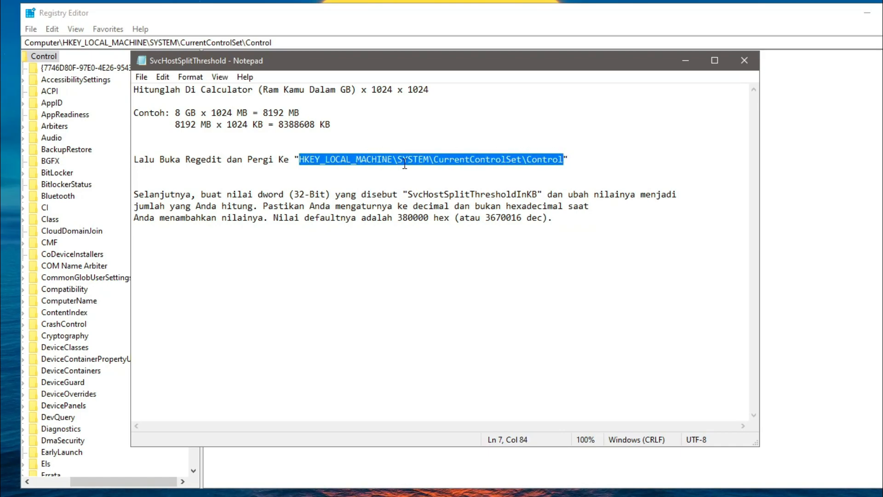
right_click(410, 157)
click(441, 198)
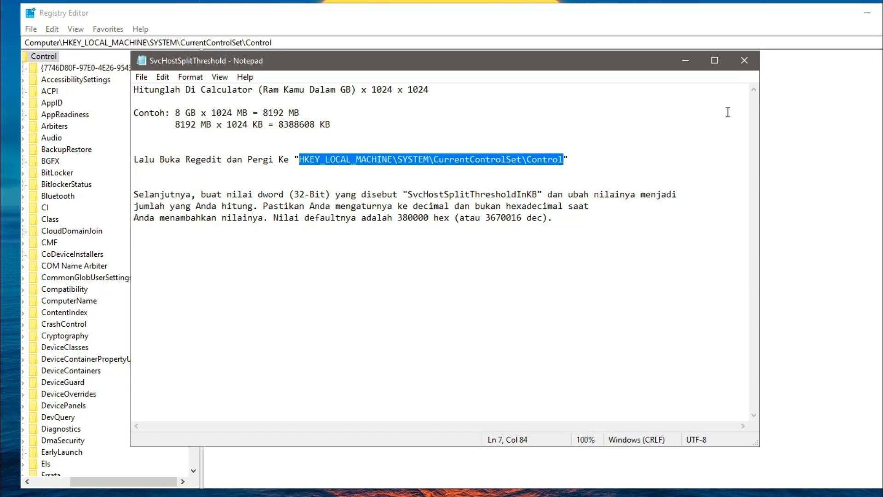
Step: Go to the copied path HKEY_LOCAL_MACHINE\SYSTEM\CurrentControlSet\Control in Registry Editor
click(836, 123)
drag(273, 42, 62, 44)
right_click(65, 42)
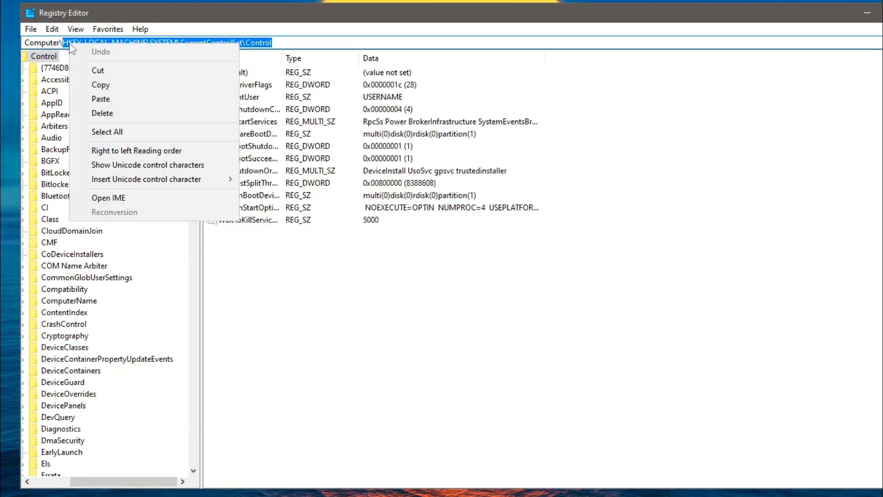
click(101, 94)
key(Return)
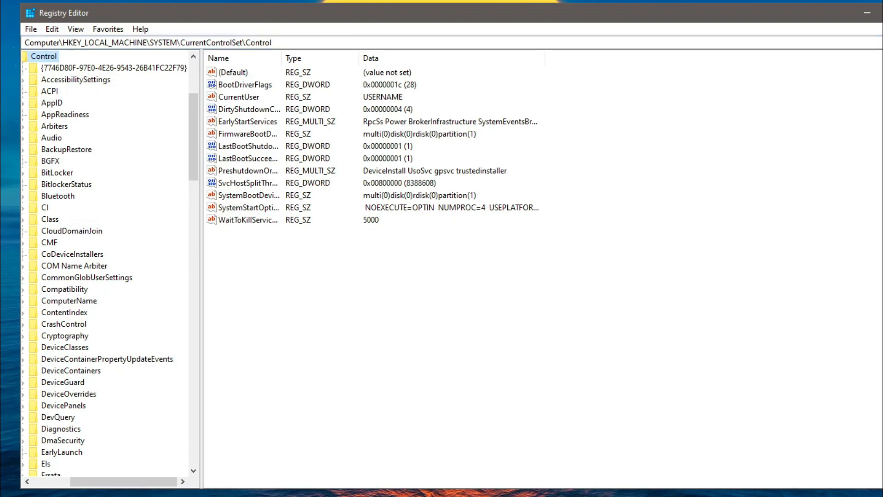
Step: Copy the value name SvcHostSplitThresholdInKB from the notes in Notepad
click(117, 496)
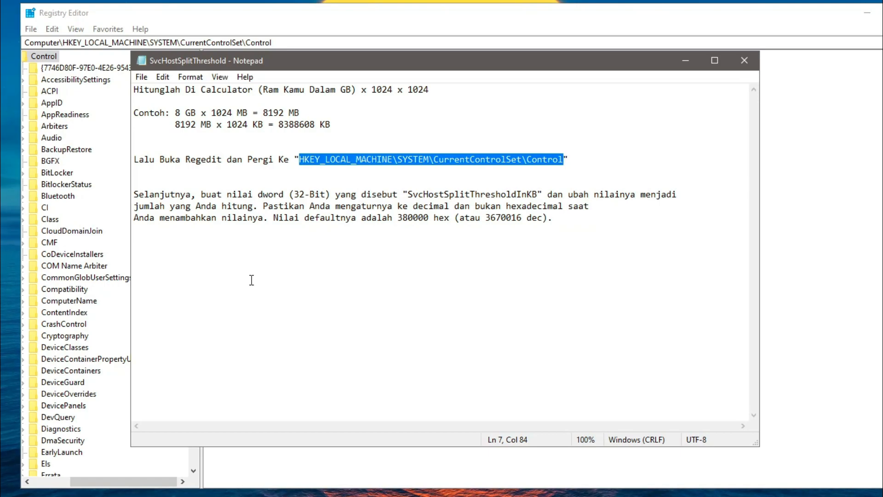
drag(407, 194, 537, 198)
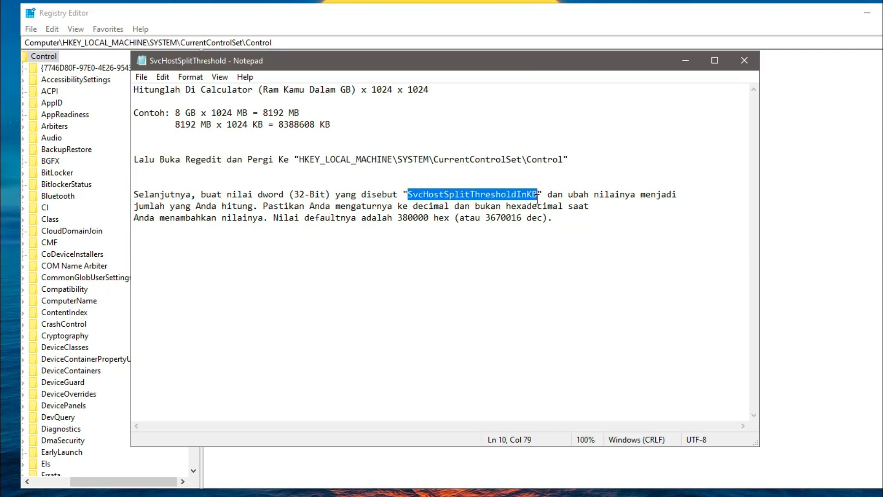
right_click(488, 196)
click(517, 235)
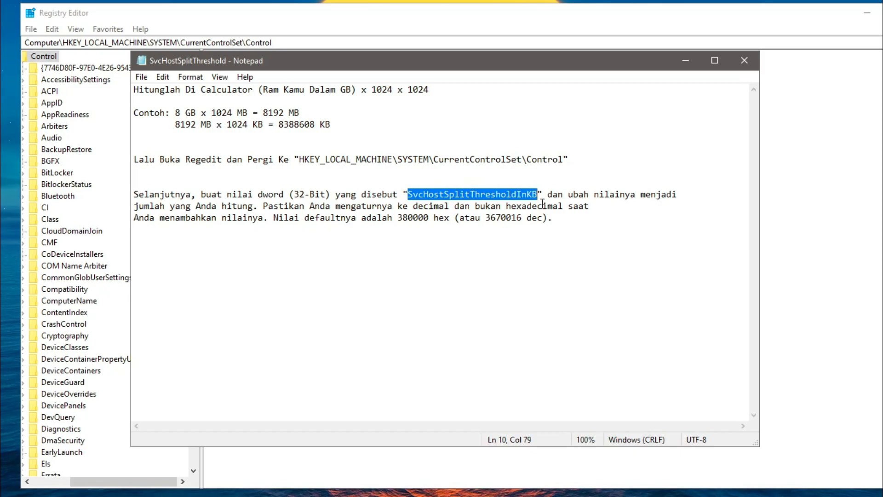
Step: Create a new DWORD (32-bit) value in the Control key and try to name it SvcHostSplitThresholdInKB
key(alt+Tab)
right_click(284, 265)
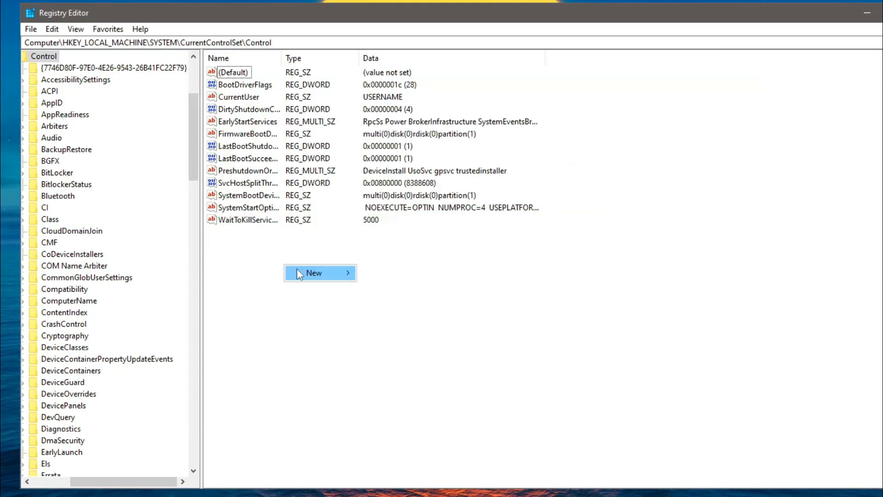
mouse_move(297, 269)
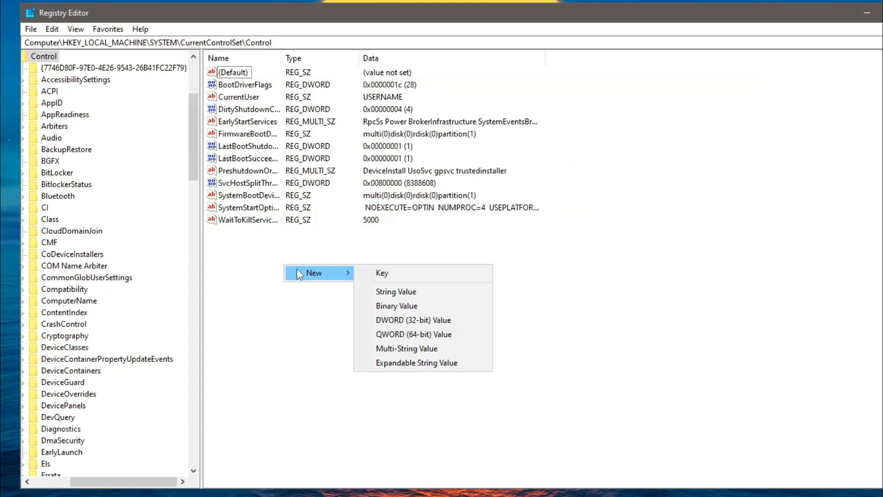
click(404, 320)
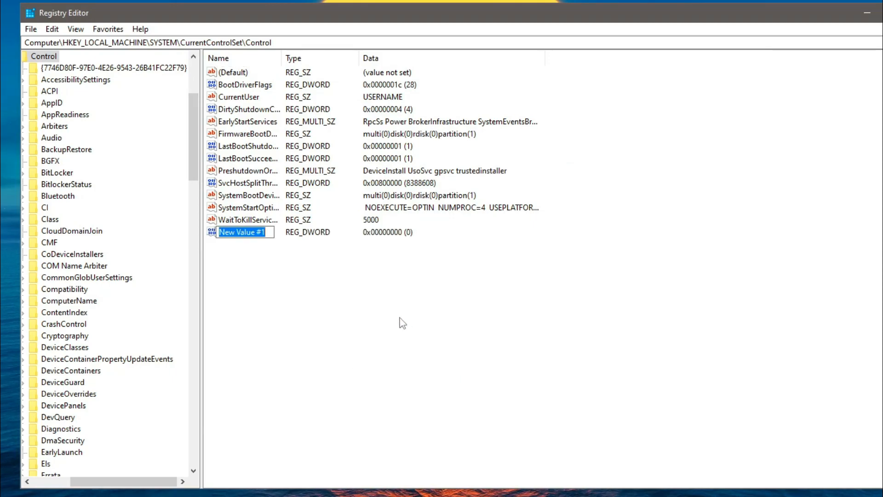
right_click(244, 232)
click(276, 289)
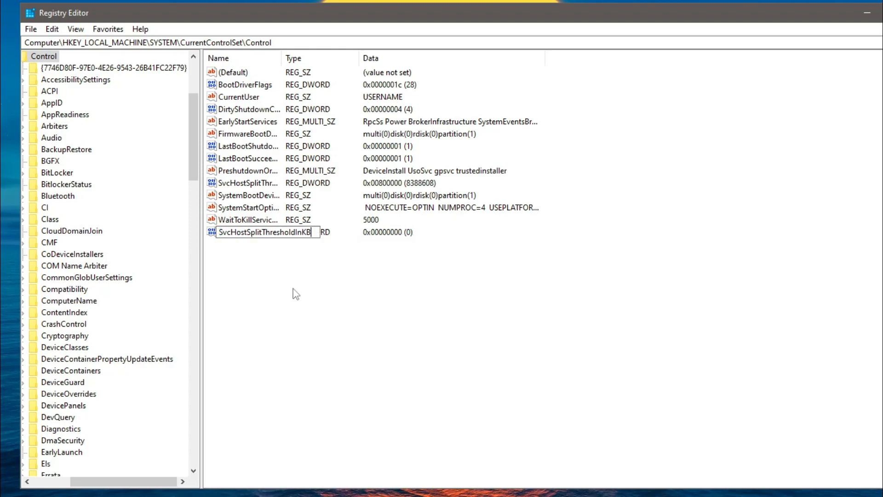
key(Return)
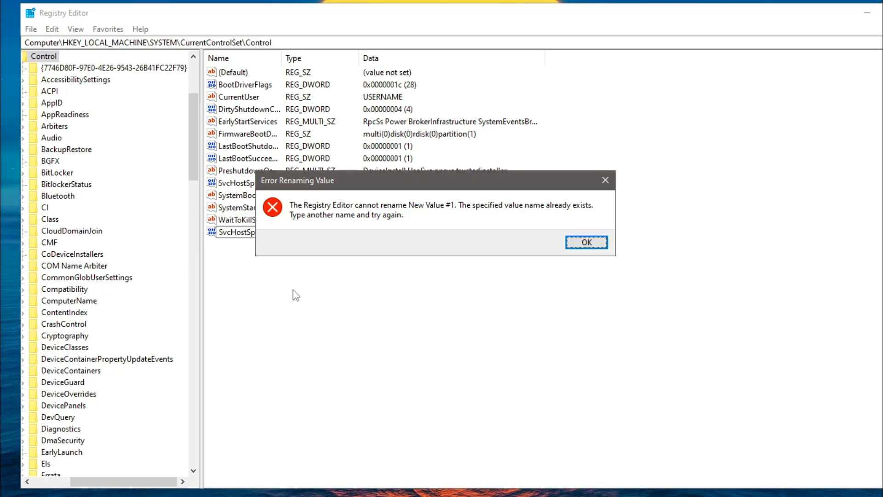
click(597, 244)
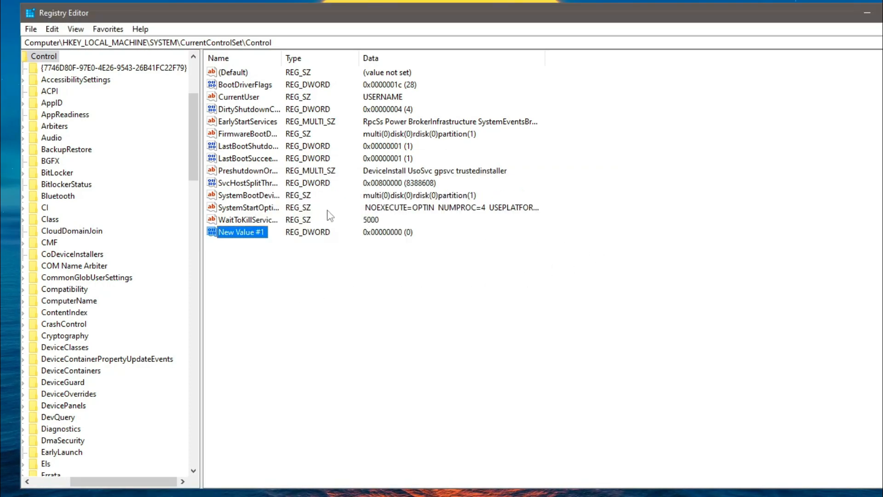
Step: Delete the extra New Value #1 entry from the Control key and confirm the deletion
click(247, 184)
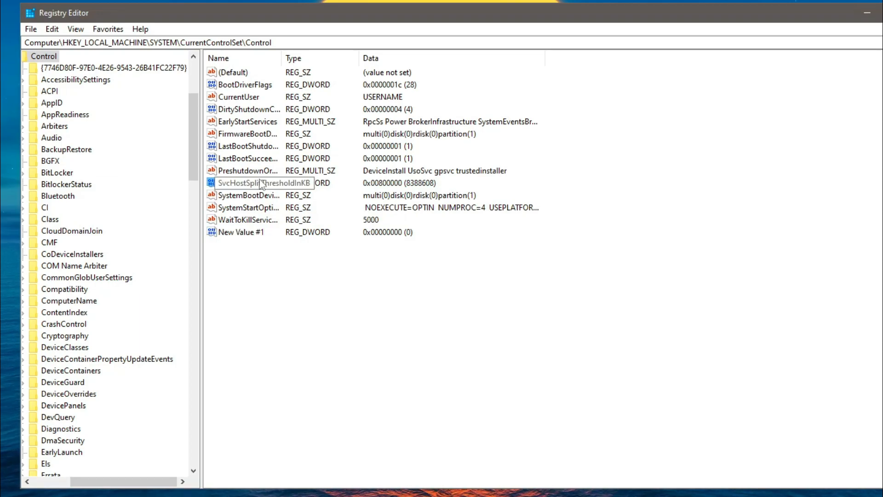
right_click(243, 231)
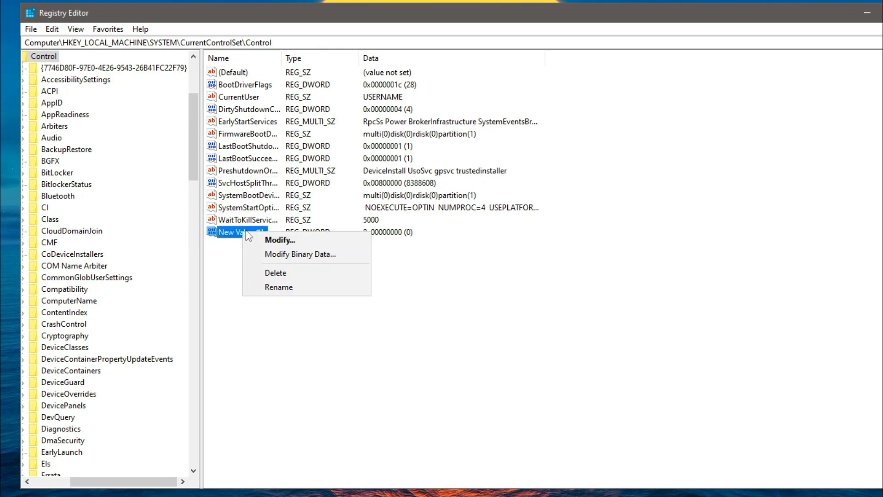
click(276, 273)
click(538, 242)
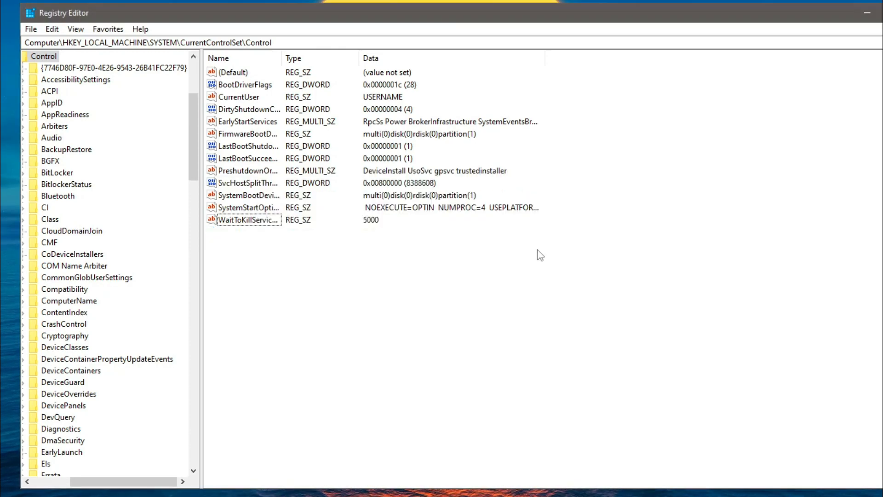
Step: Recheck the instructions in Notepad, and open the existing SvcHostSplitThresholdInKB value in Registry Editor for editing
click(257, 186)
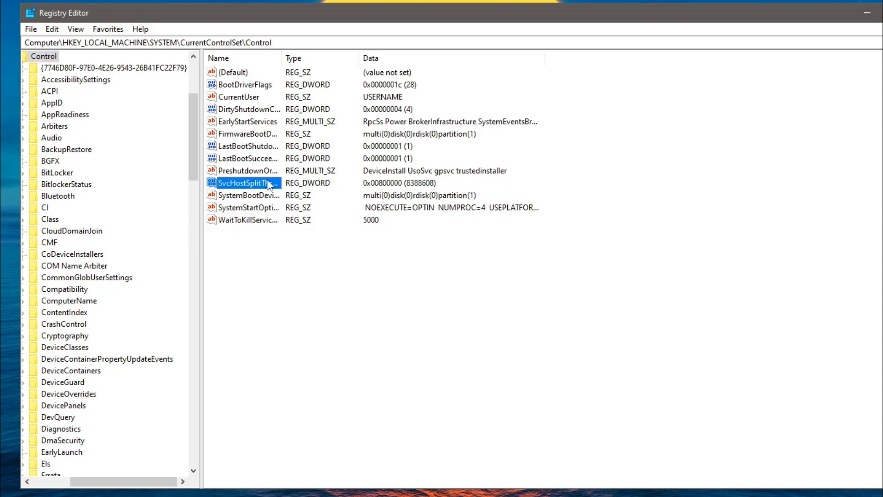
key(alt+Tab)
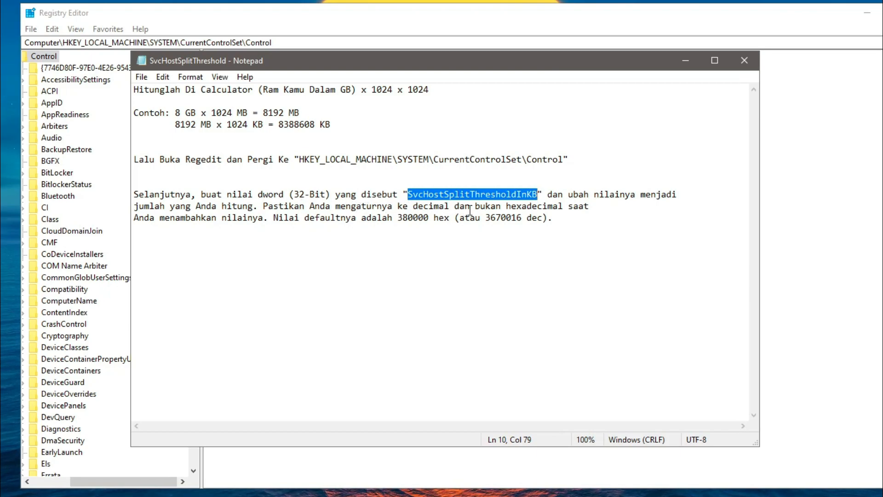
click(806, 189)
right_click(257, 184)
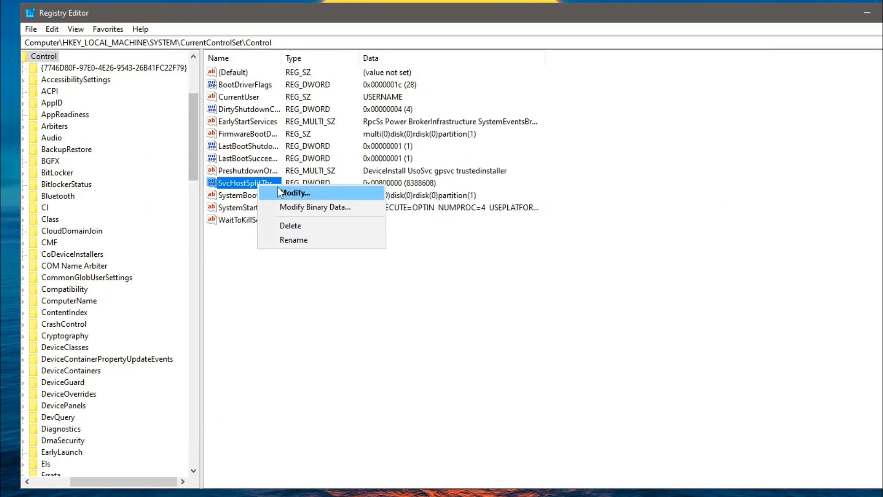
click(304, 192)
drag(159, 74, 446, 139)
Step: Check the RAM size in KB calculated in Calculator for the SvcHostSplitThresholdInKB value
click(138, 495)
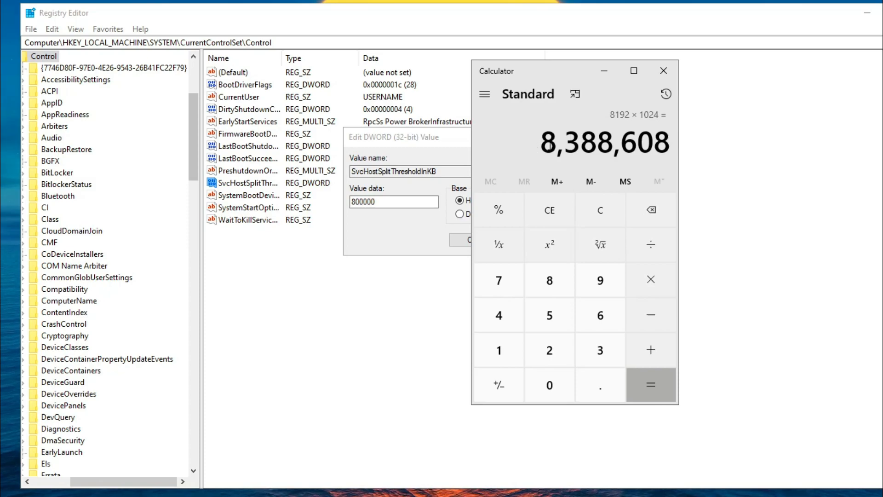
drag(560, 142, 665, 144)
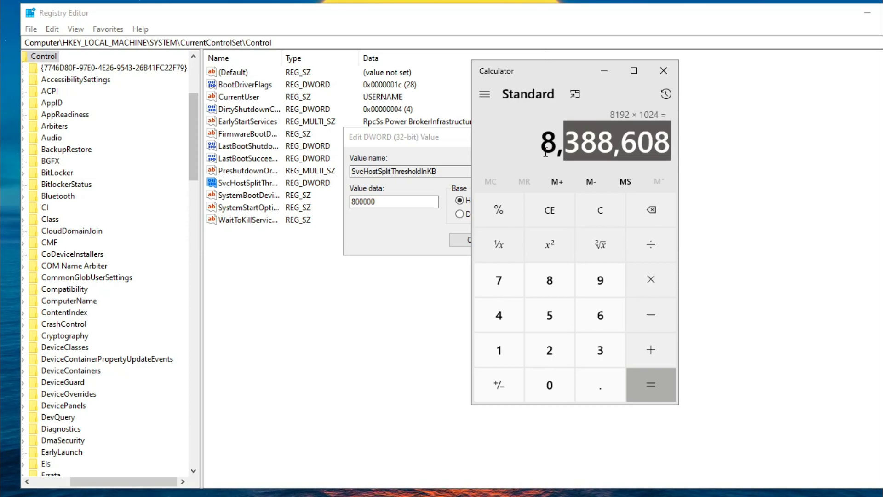
click(581, 151)
double_click(557, 150)
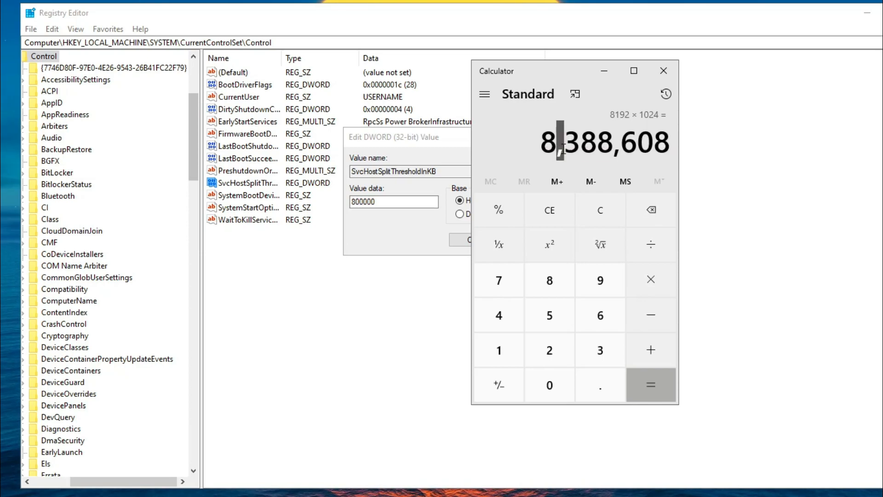
Step: Try entering 8388608 as the SvcHostSplitThresholdInKB value data in hexadecimal base, and compare it with the Calculator result
click(404, 202)
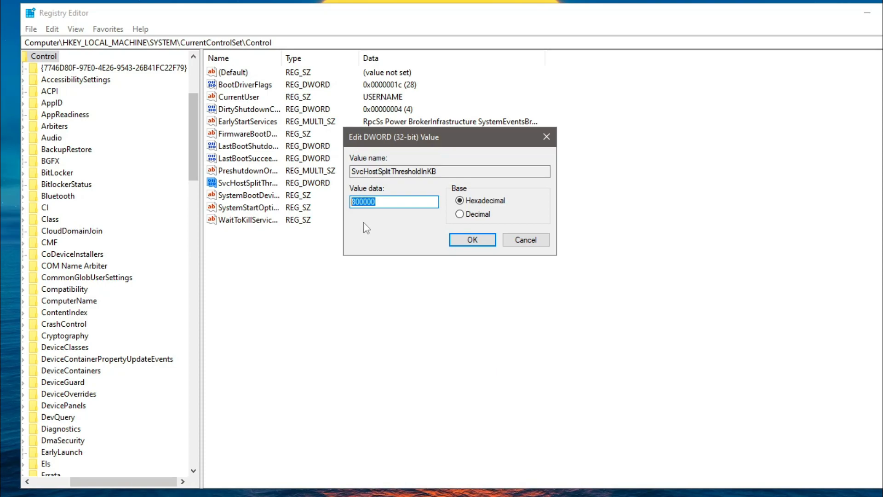
text(838)
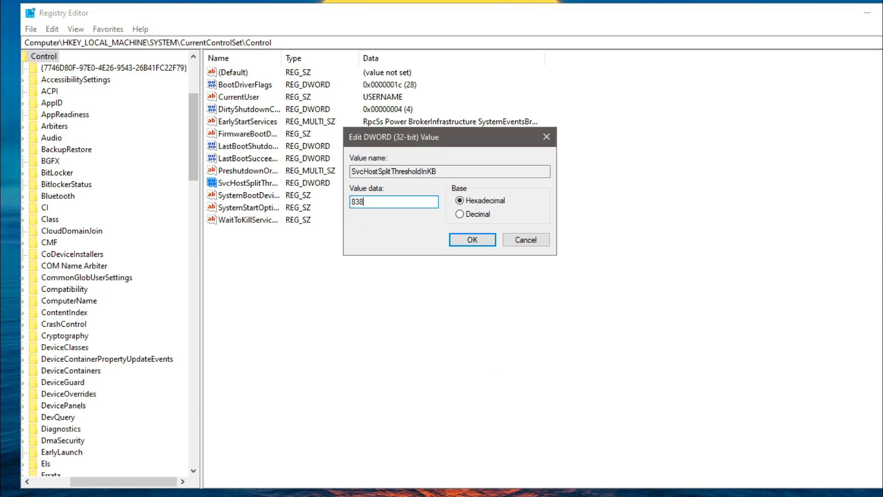
text(8608)
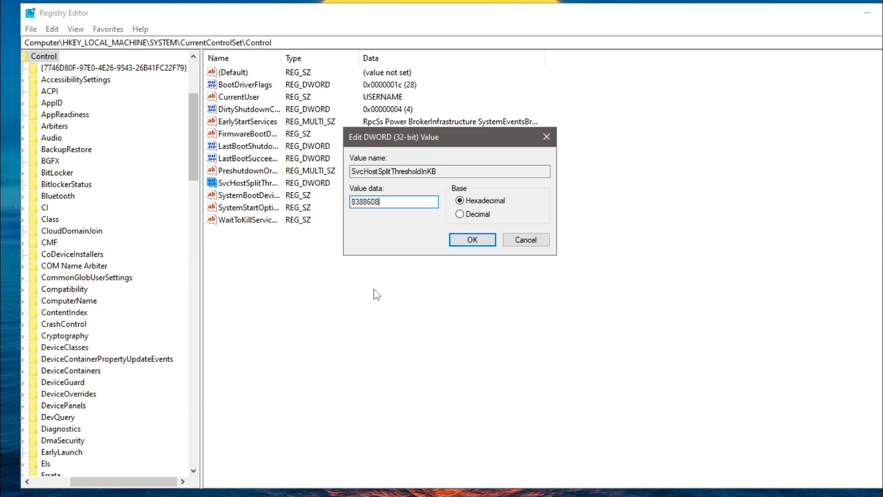
key(alt+Tab)
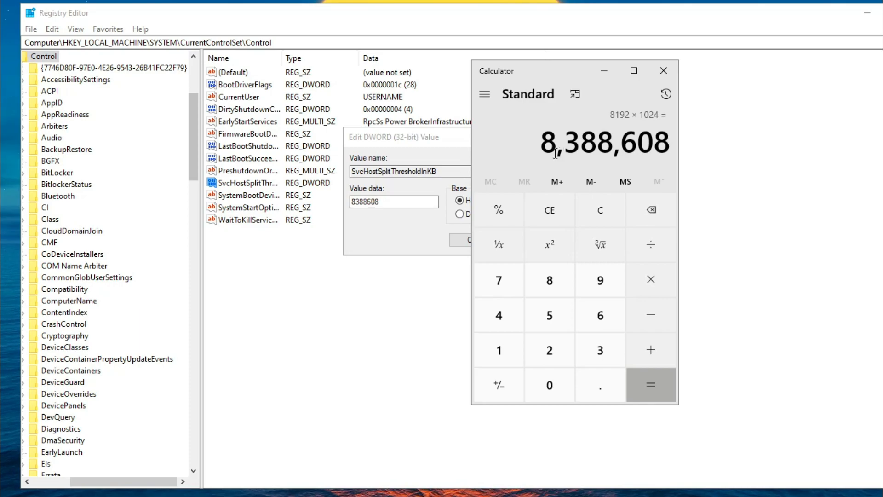
Step: Switch the SvcHostSplitThresholdInKB value to decimal base, set its data to 8388608 and confirm the edit
click(426, 225)
click(472, 216)
double_click(393, 202)
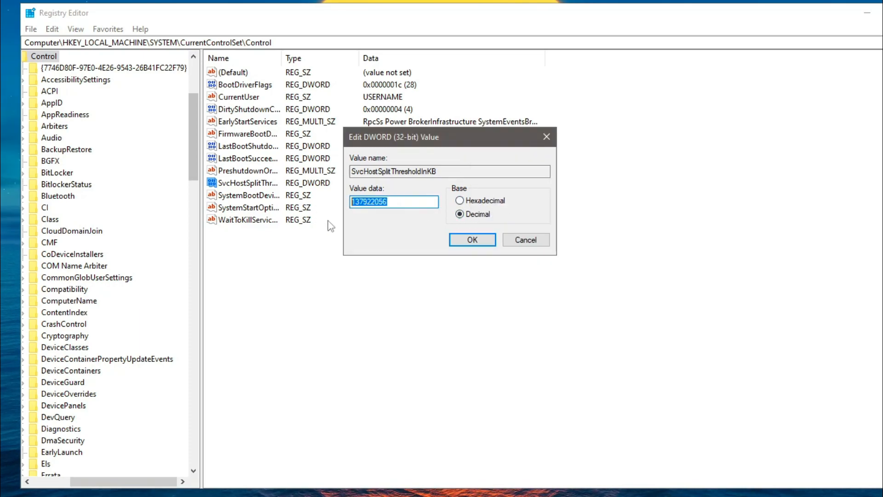
text(8388608)
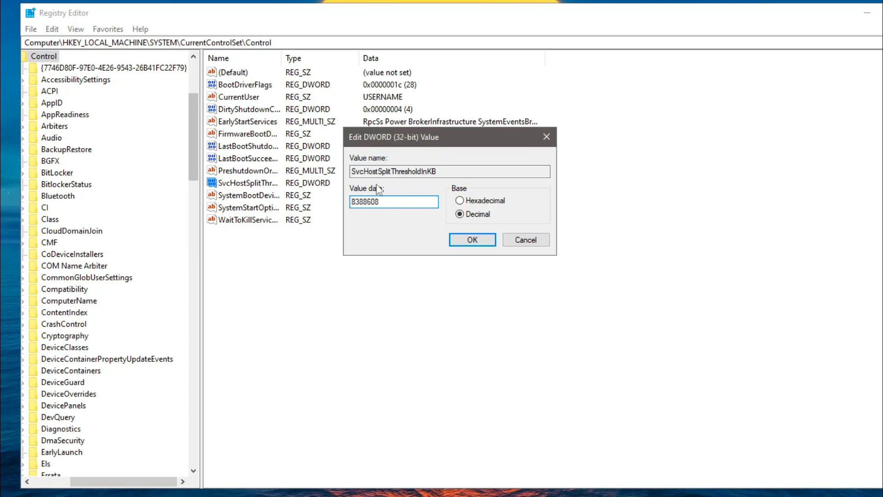
double_click(393, 201)
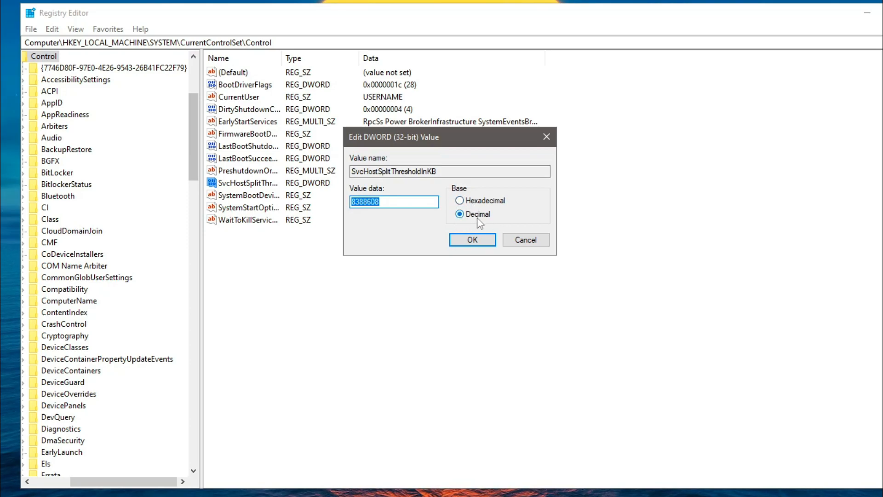
click(476, 243)
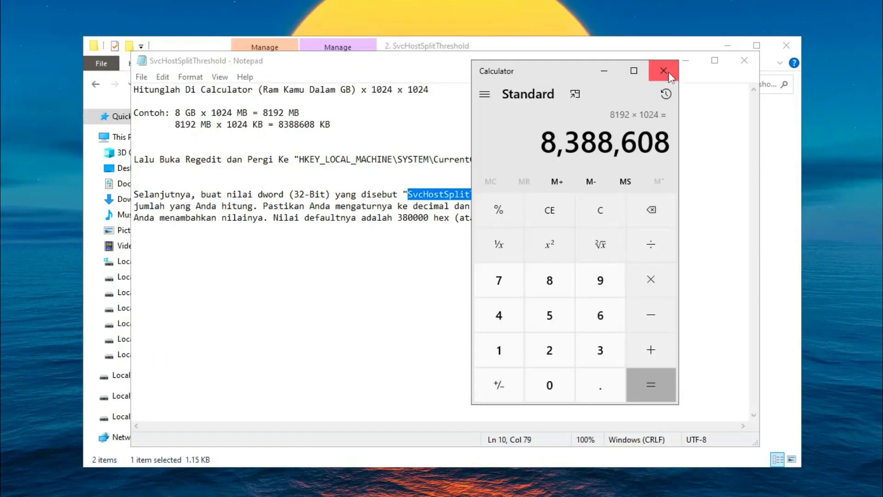
Step: Close Calculator and the Notepad instructions, return to the main Meningkatkan Kinerja RAM folder and close File Explorer
click(664, 70)
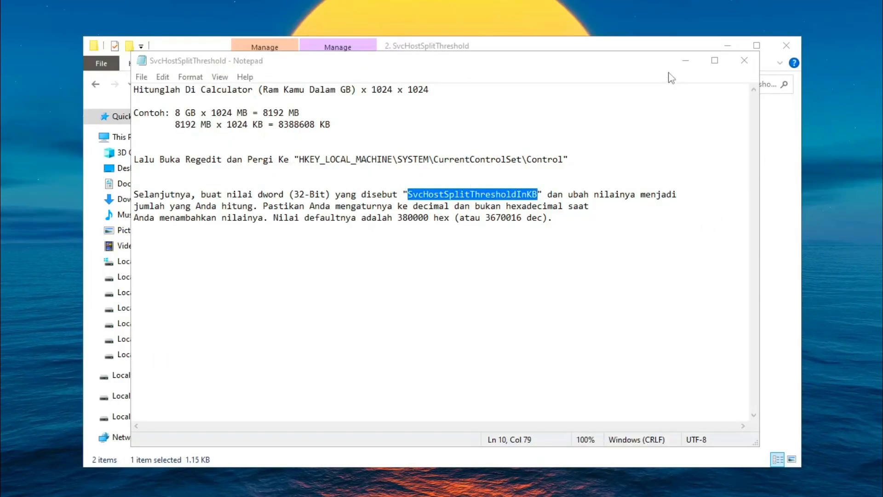
click(744, 60)
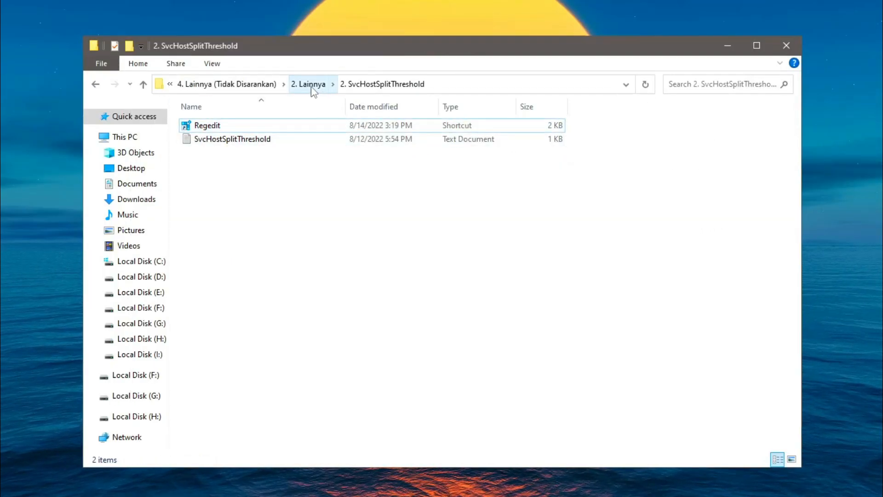
click(311, 85)
click(387, 85)
click(276, 84)
click(337, 216)
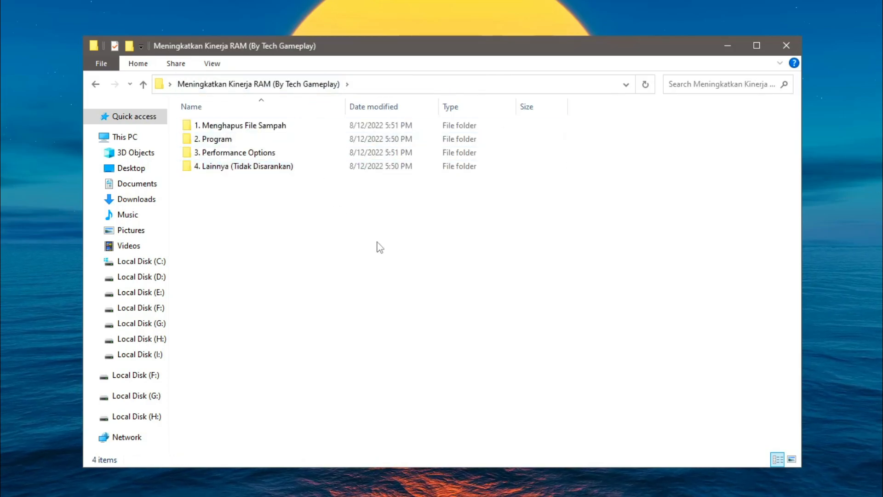
click(782, 48)
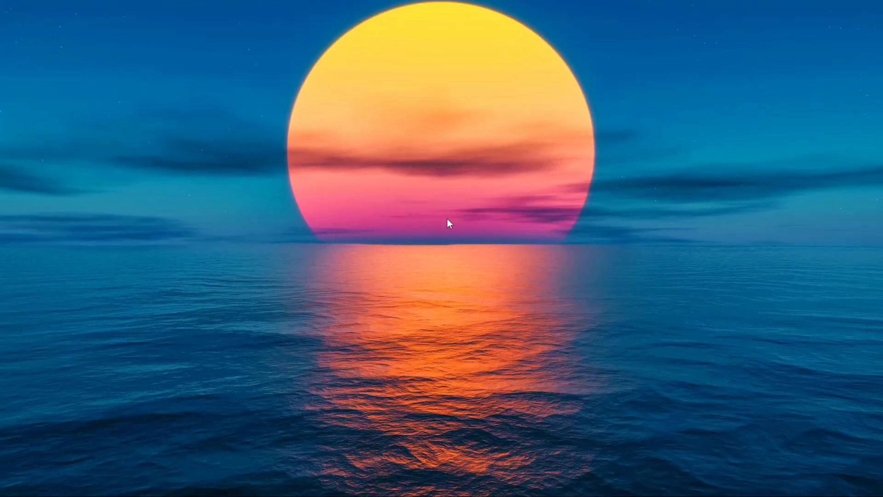
Step: Open Task Manager and display the list of startup programs
right_click(421, 496)
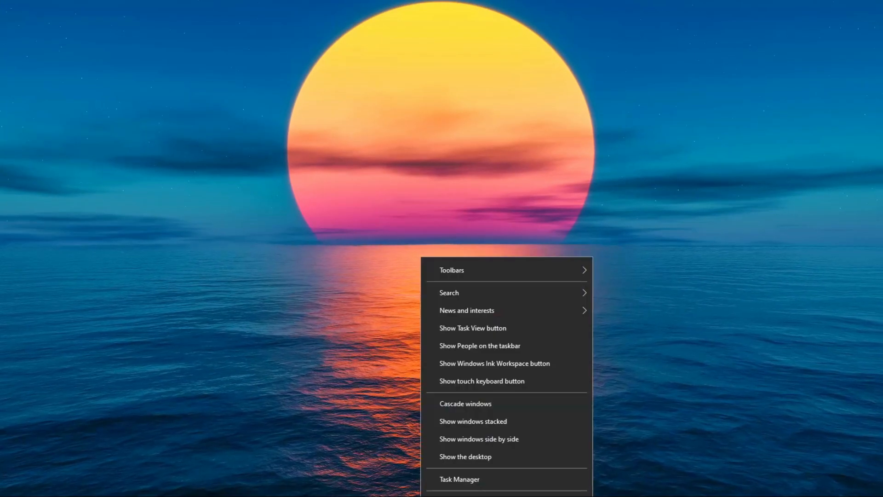
click(509, 481)
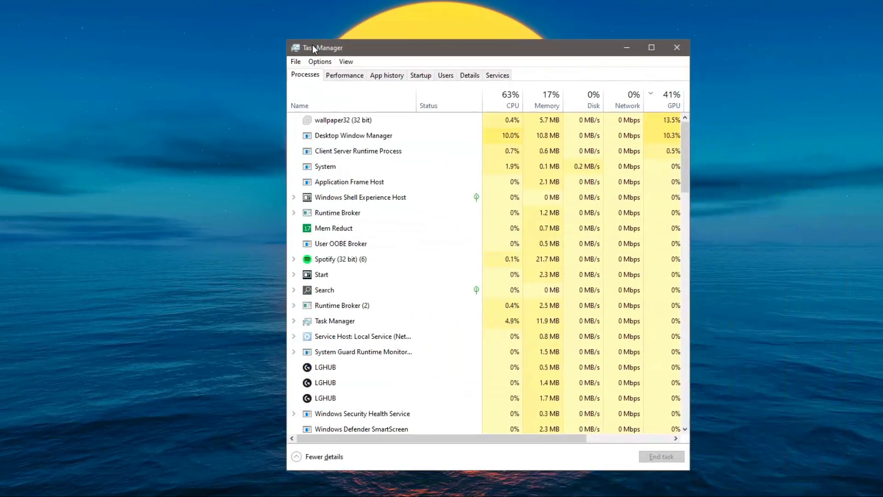
drag(313, 45, 249, 48)
click(363, 79)
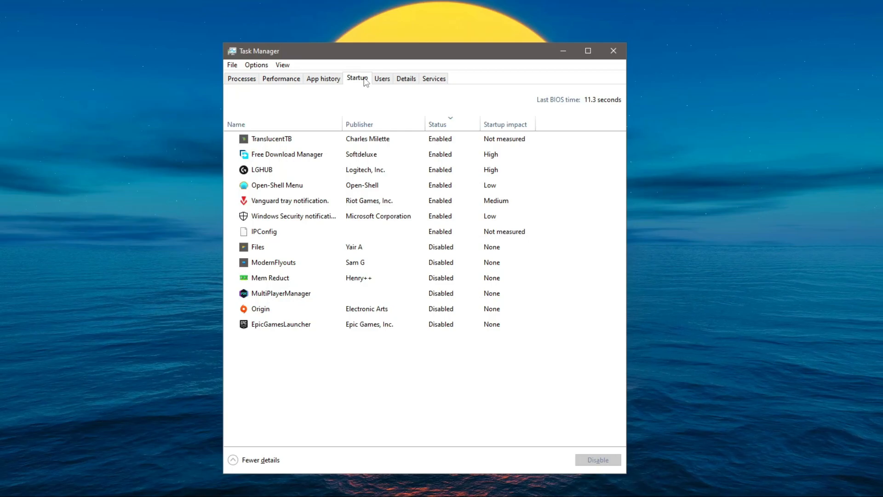
Step: Look at the disable option for the TranslucentTB startup entry without applying it, and select Free Download Manager
right_click(294, 136)
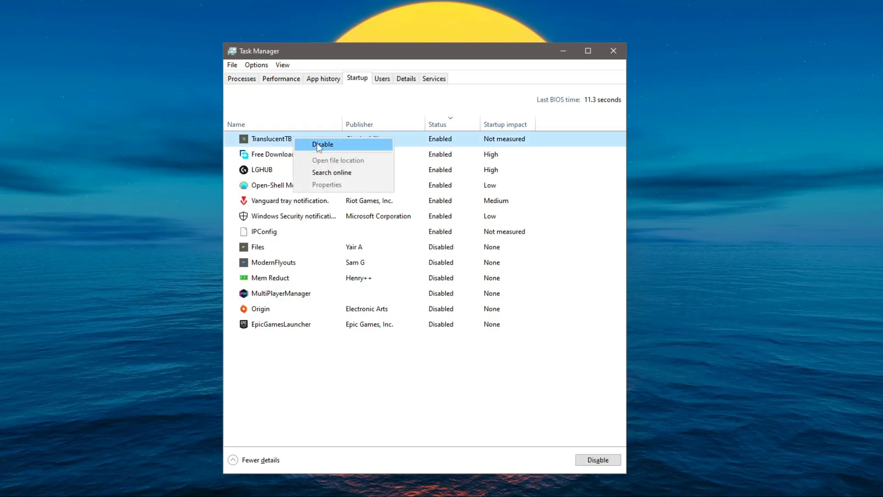
click(308, 102)
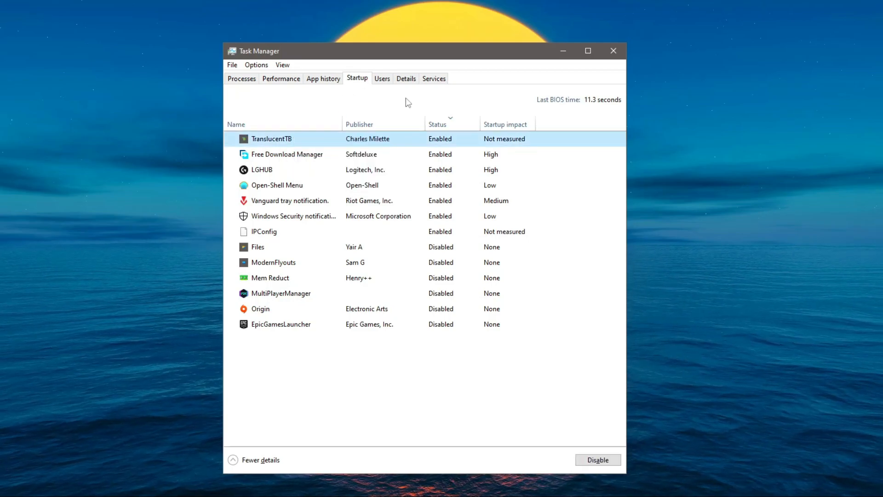
click(302, 158)
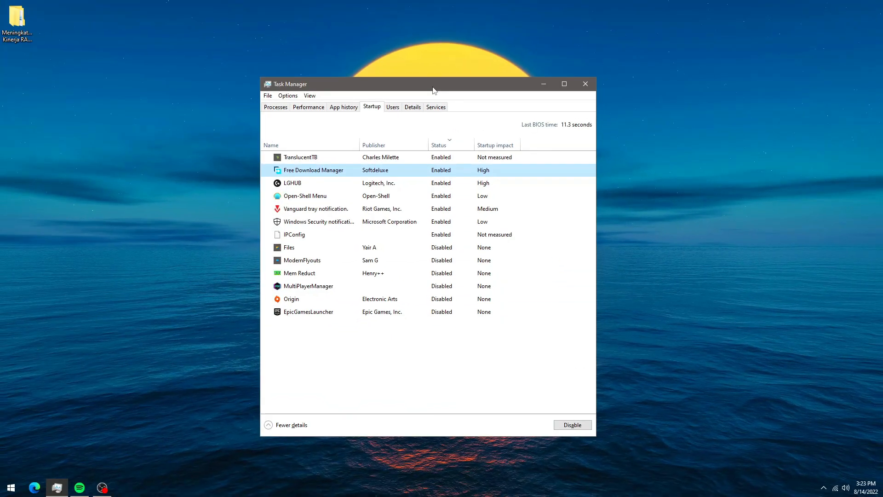
drag(434, 90, 456, 97)
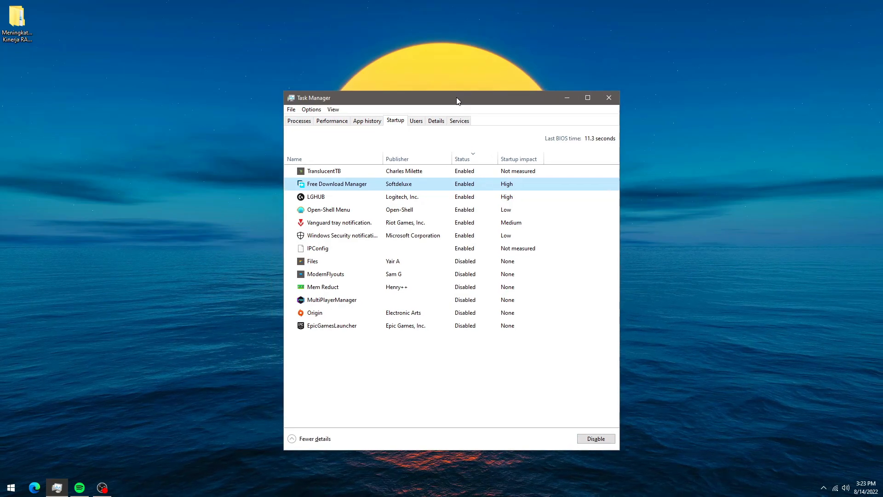